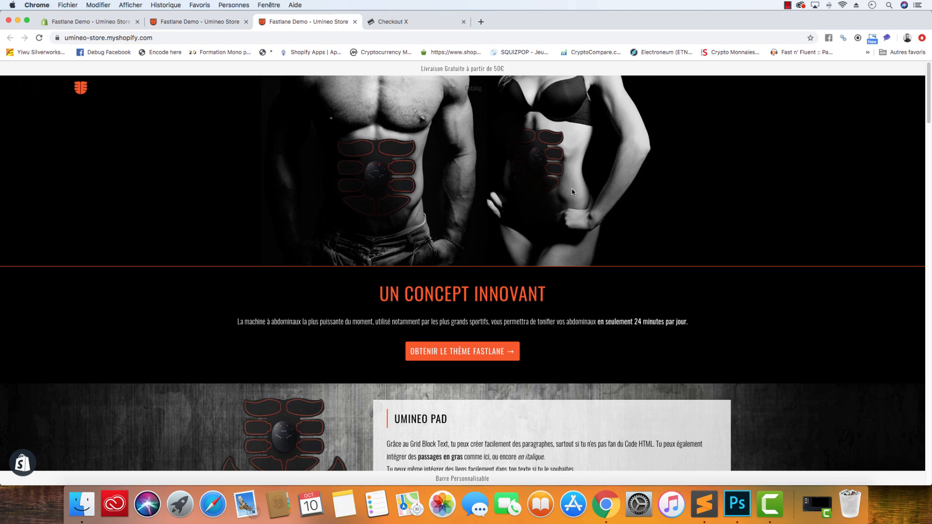
Load the store's default checkout at umineo-store.myshopify.com/checkout and highlight the shipping entry in the order summary.
click(252, 39)
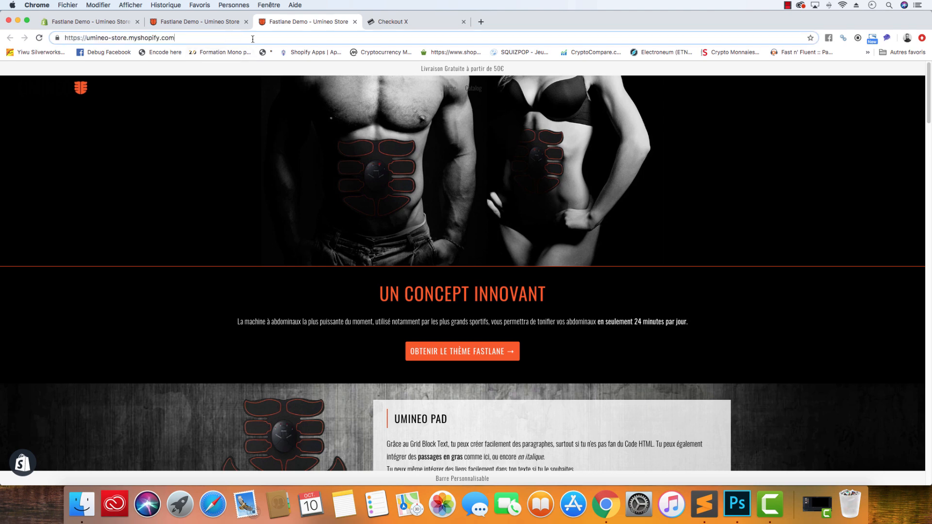
text(/checkout)
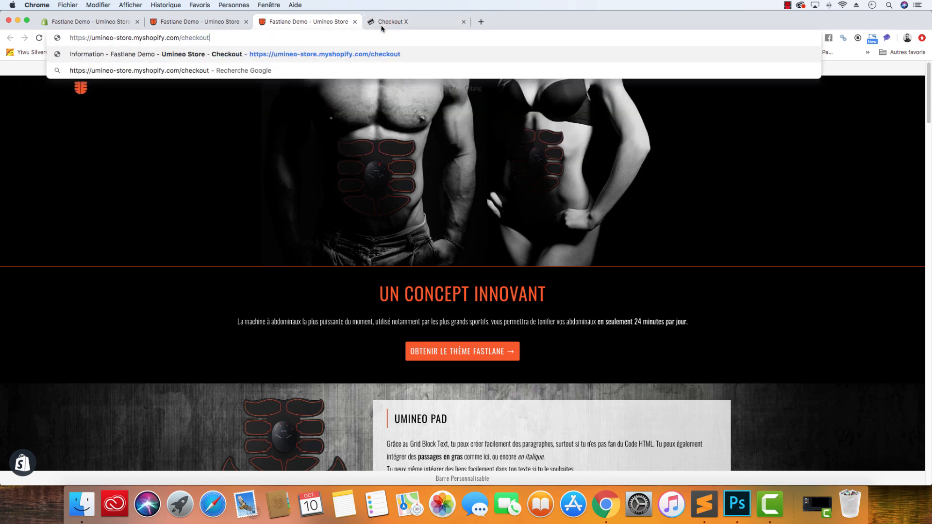
key(Return)
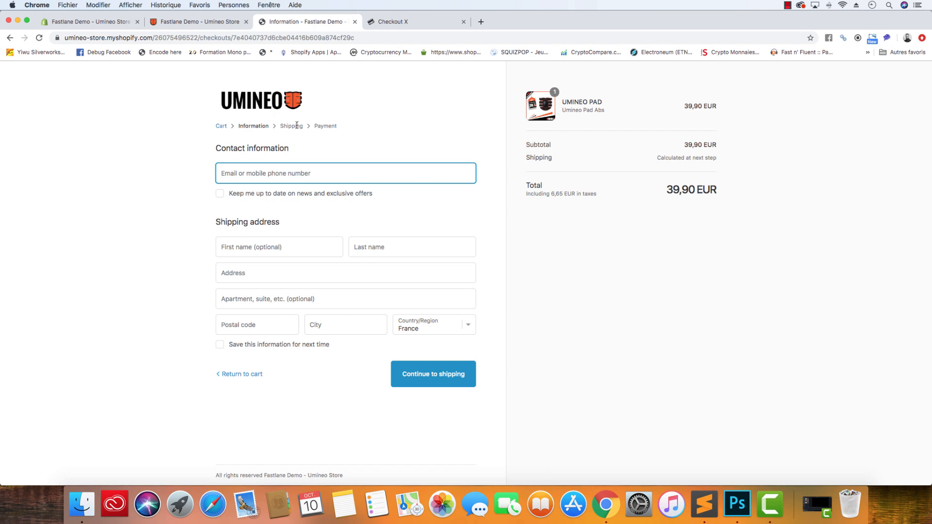
mouse_move(722, 170)
mouse_down()
mouse_move(646, 152)
mouse_move(726, 158)
mouse_move(716, 159)
mouse_up()
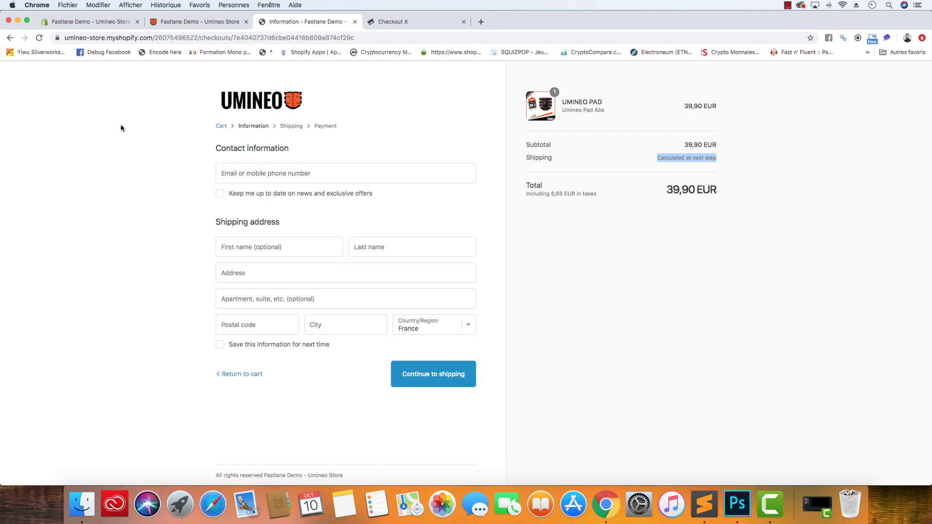
Return to the store homepage and proceed from the cart to the secure payment page.
click(156, 37)
drag(156, 37, 366, 38)
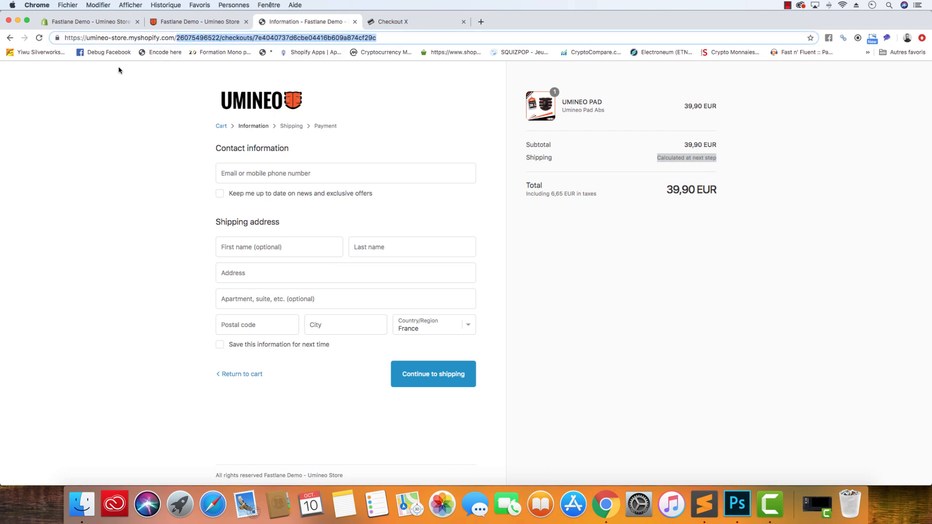
key(BackSpace)
key(Return)
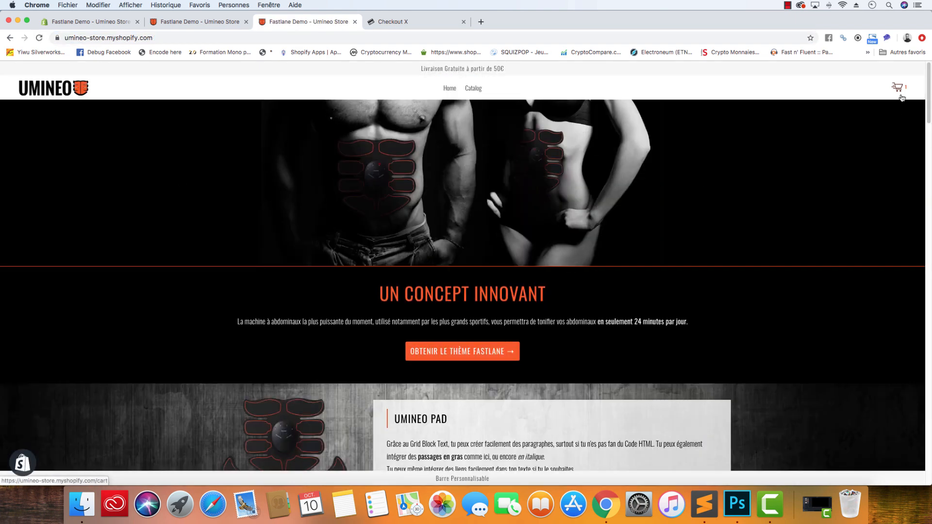
click(898, 89)
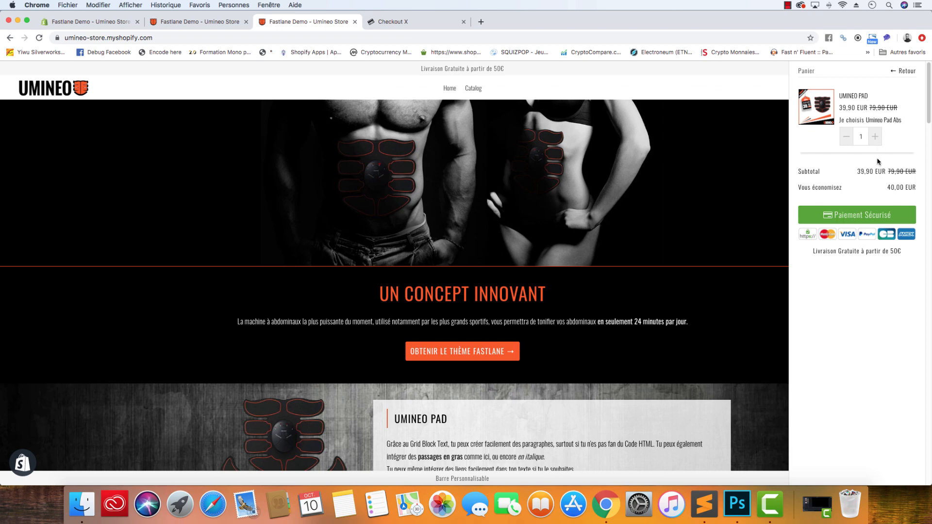
click(847, 221)
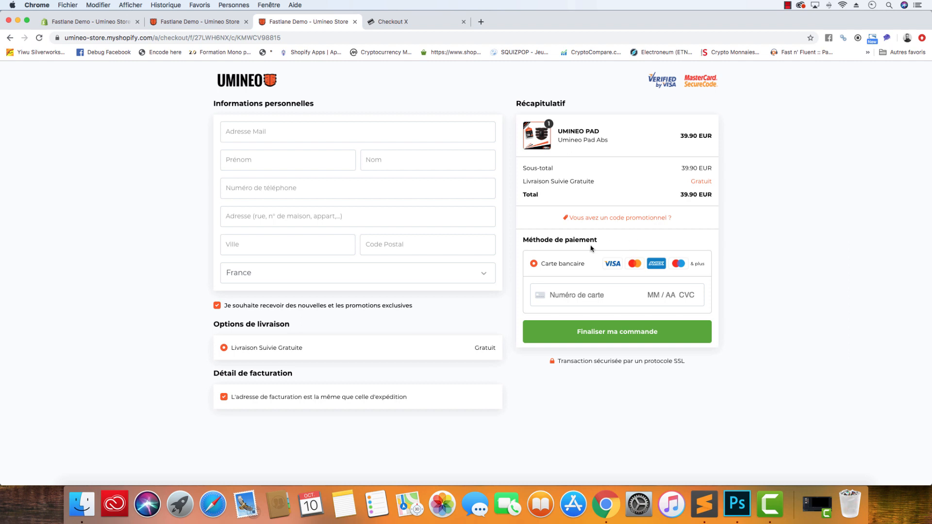
Examine the promo code option and highlight the Livraison Suivie Gratuite line in the order summary.
click(589, 217)
click(567, 88)
drag(596, 181, 527, 181)
click(527, 181)
drag(597, 182, 523, 180)
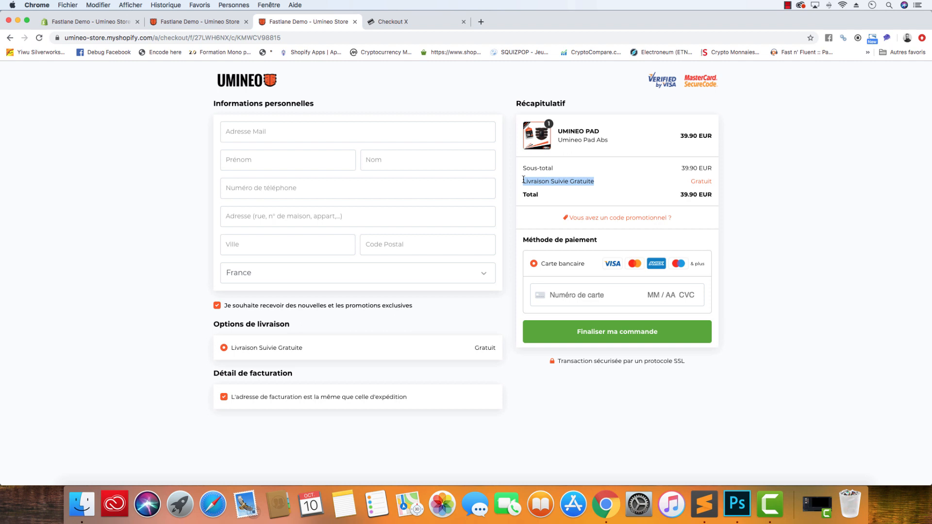
Inspect the Cart Hook and Checkout X options in the Cart theme settings of the Shopify theme editor.
click(80, 22)
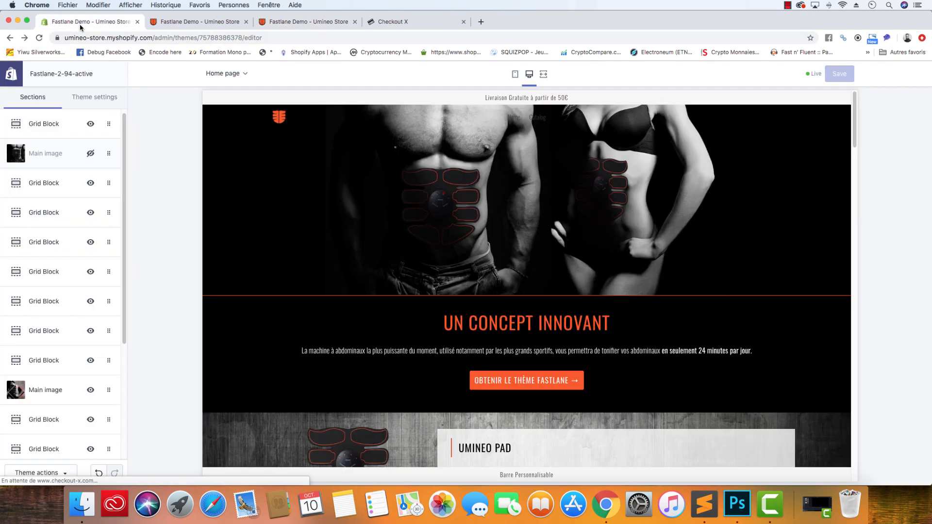
click(99, 95)
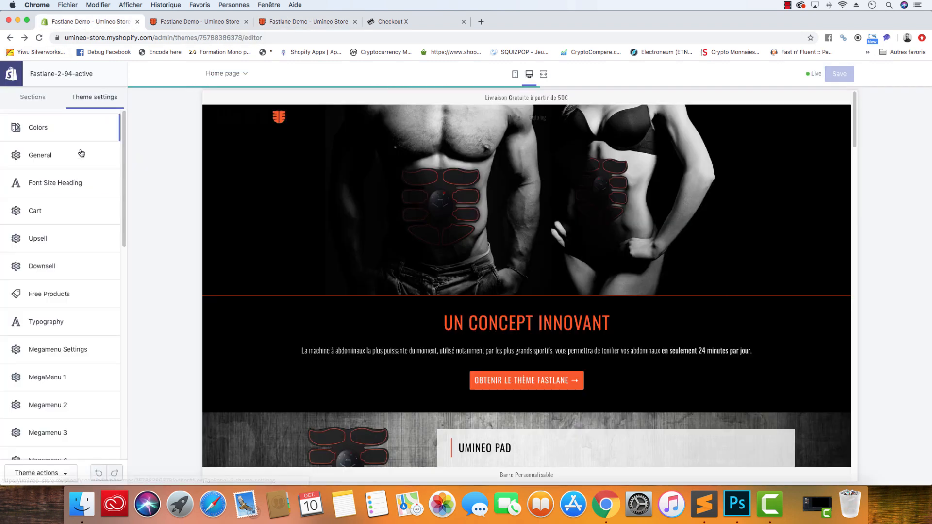
click(58, 212)
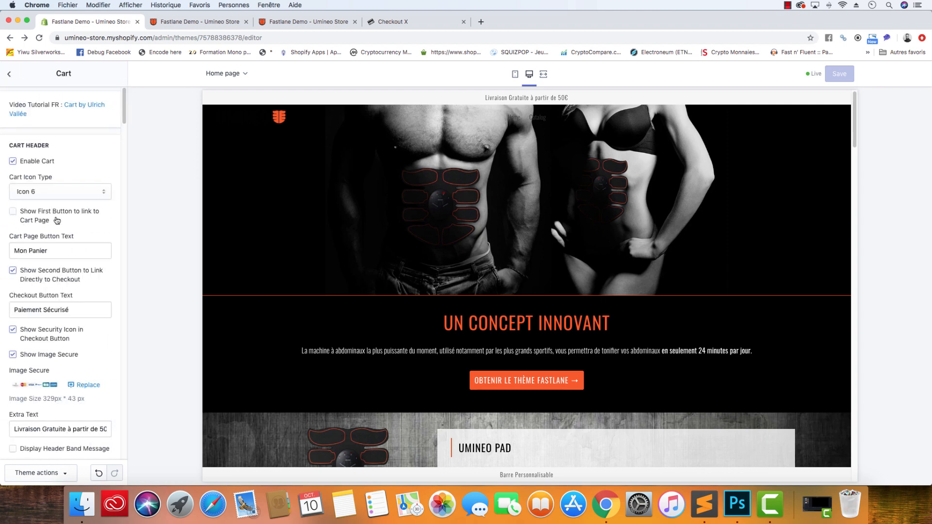
scroll(57, 220, down, 20)
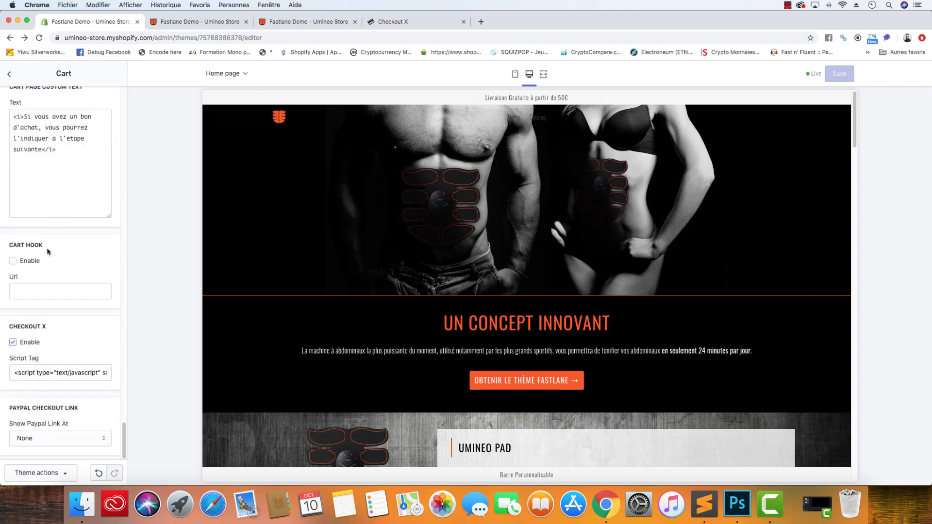
click(39, 294)
click(74, 275)
click(38, 378)
Select the whole installation script tag in Checkout X and go back to the Shopify theme editor.
click(392, 21)
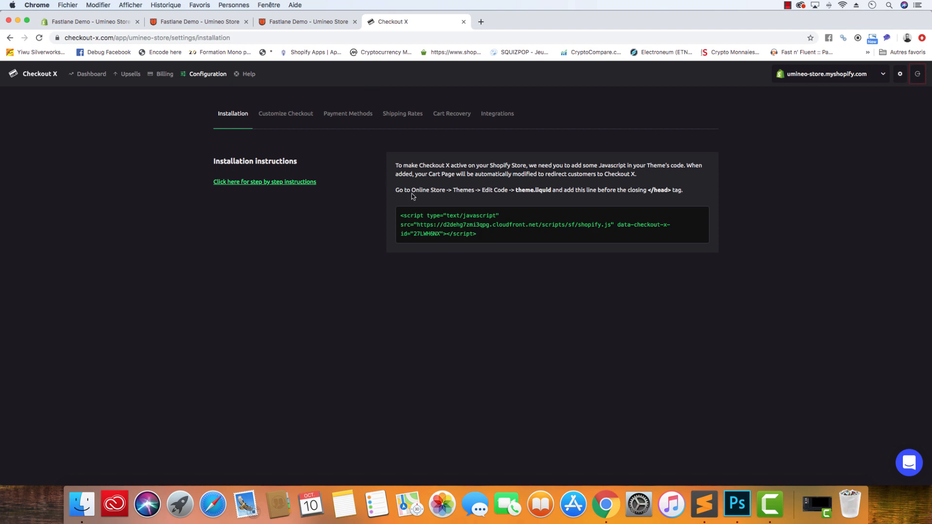
drag(477, 235, 400, 214)
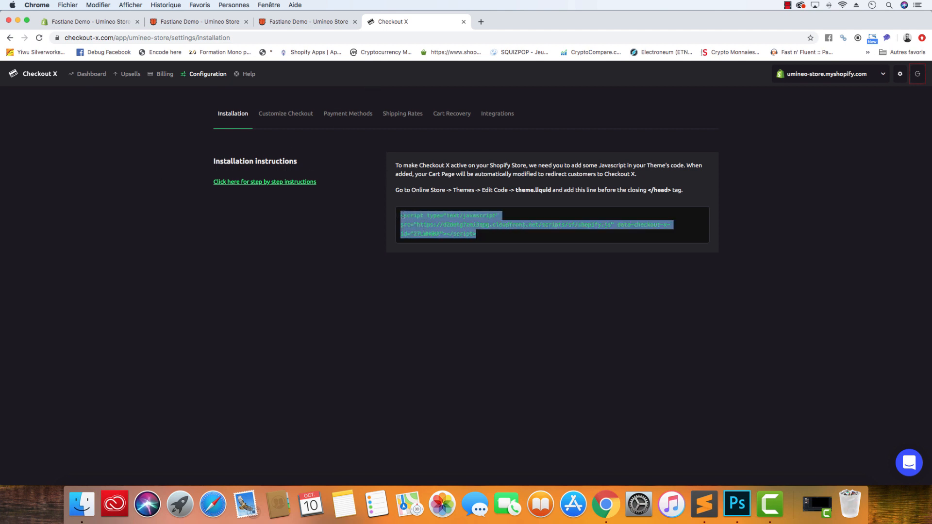
click(87, 23)
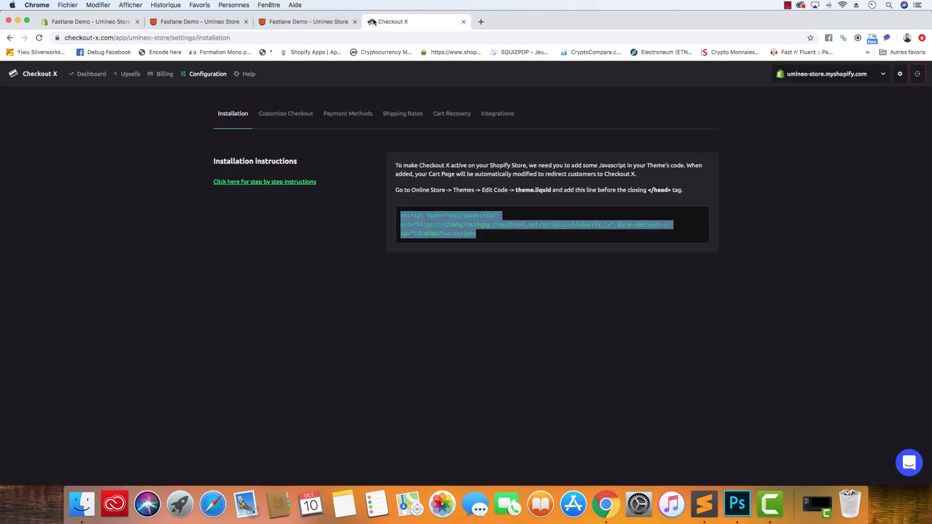
Preview the checkout from Checkout X's Customize Checkout settings, and close the preview.
click(374, 23)
click(301, 113)
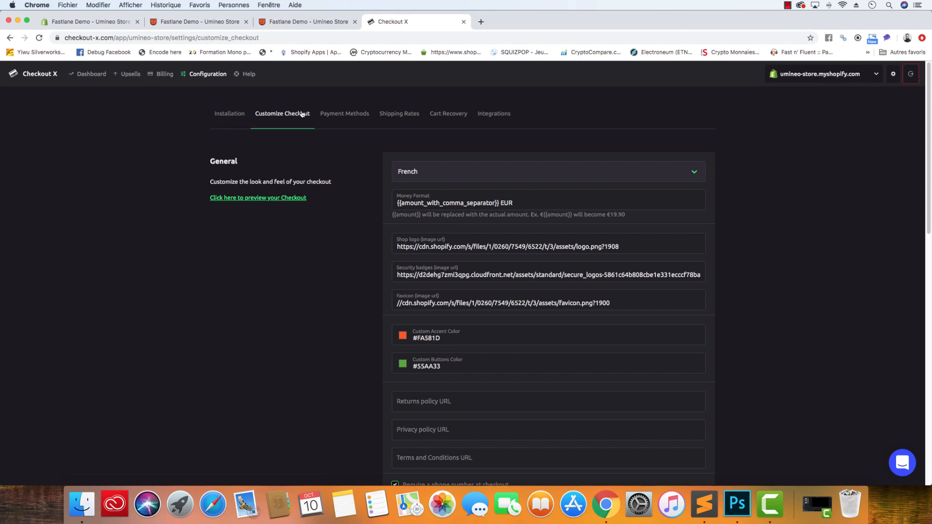
click(268, 198)
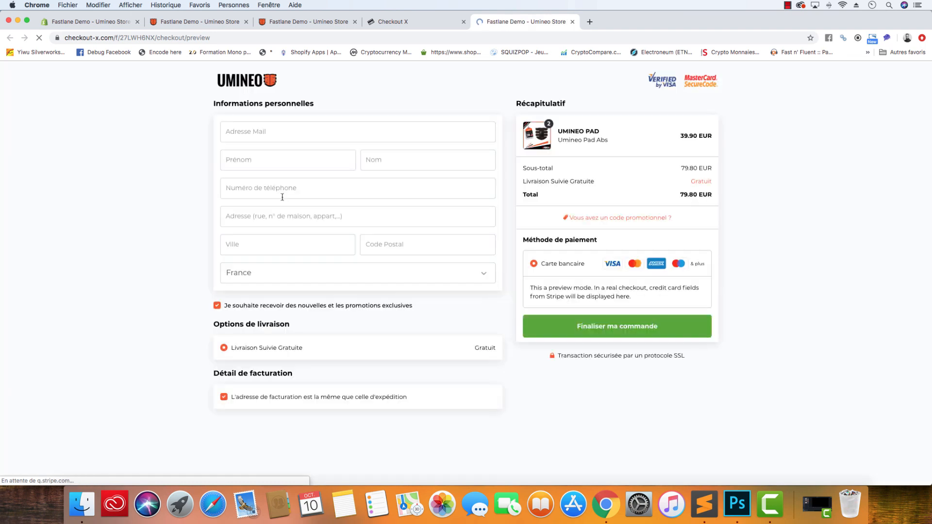
click(572, 21)
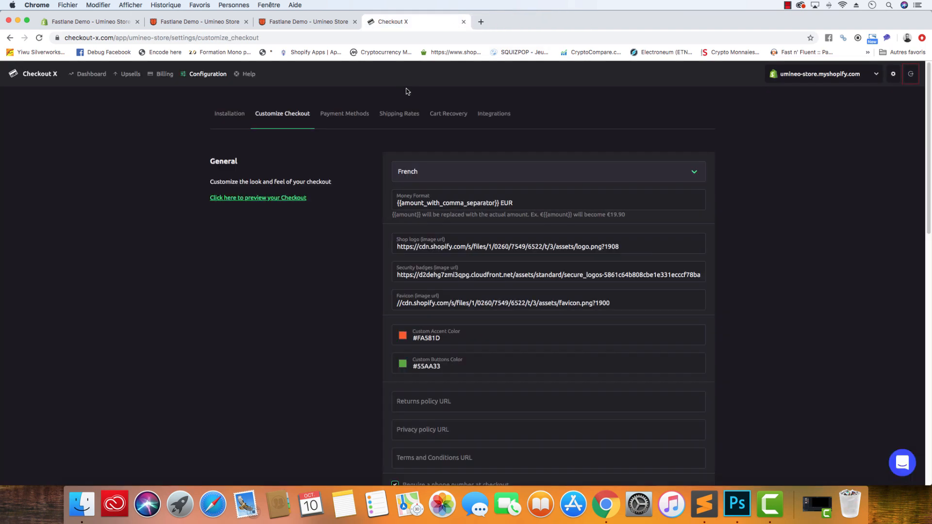
Review the payment methods and shipping rates, and return to the installation instructions.
click(357, 124)
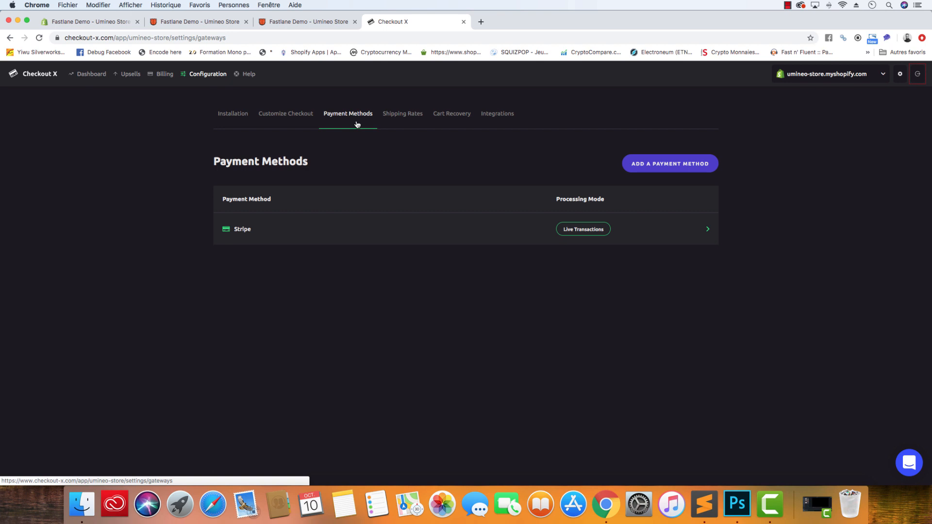
click(403, 123)
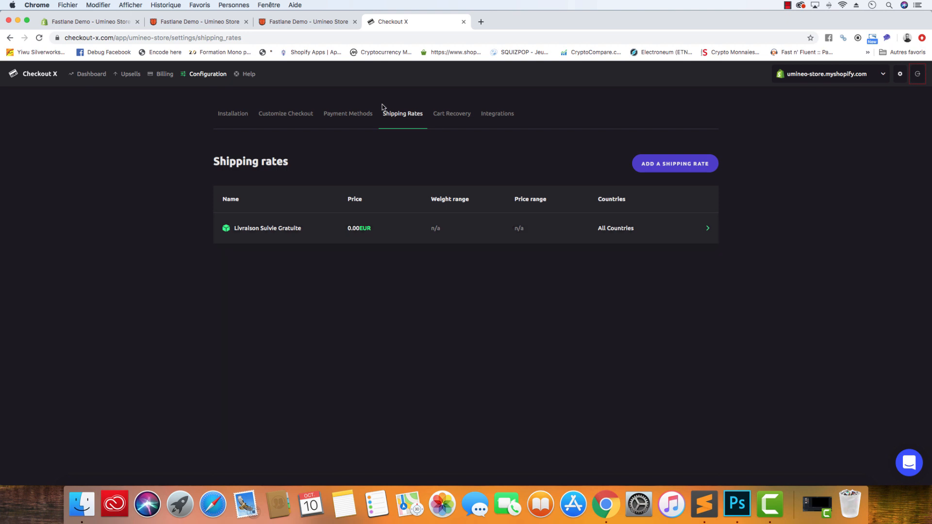
click(352, 120)
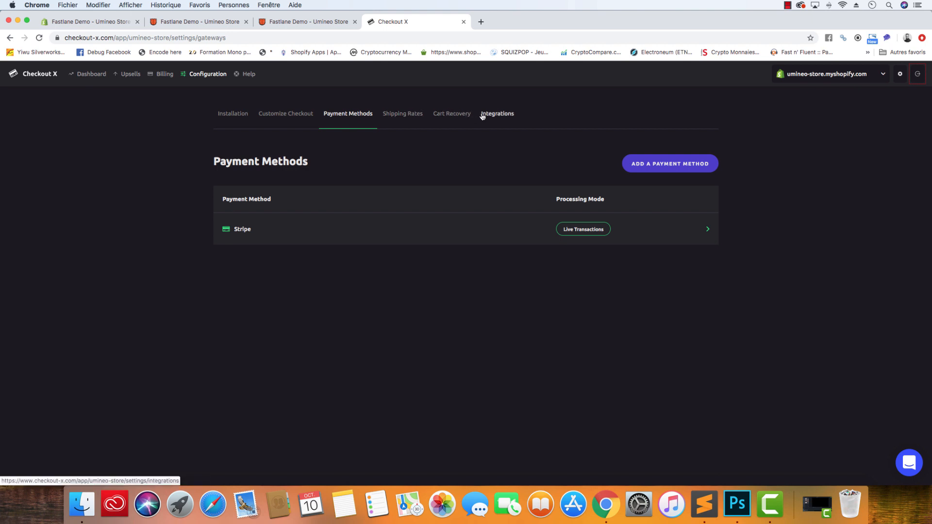
click(240, 120)
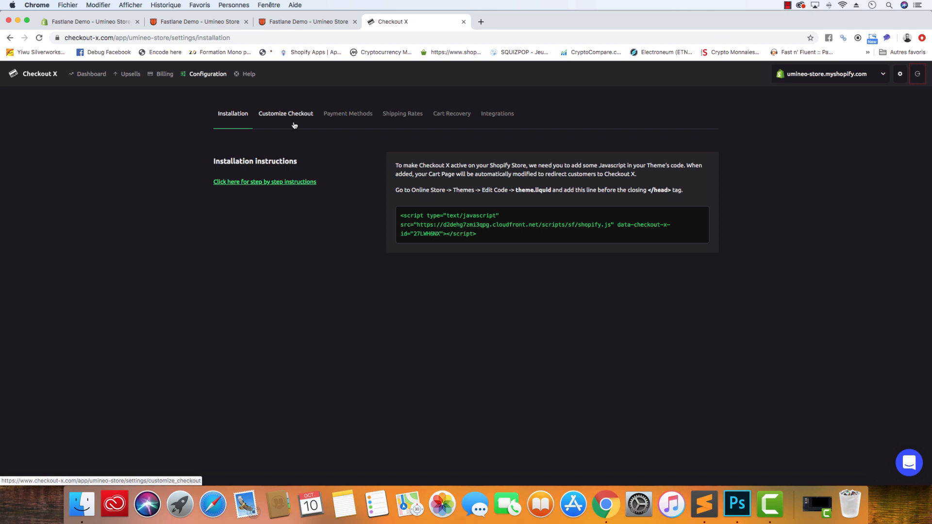
Review the cart recovery page and look through the full list of available integrations.
click(464, 114)
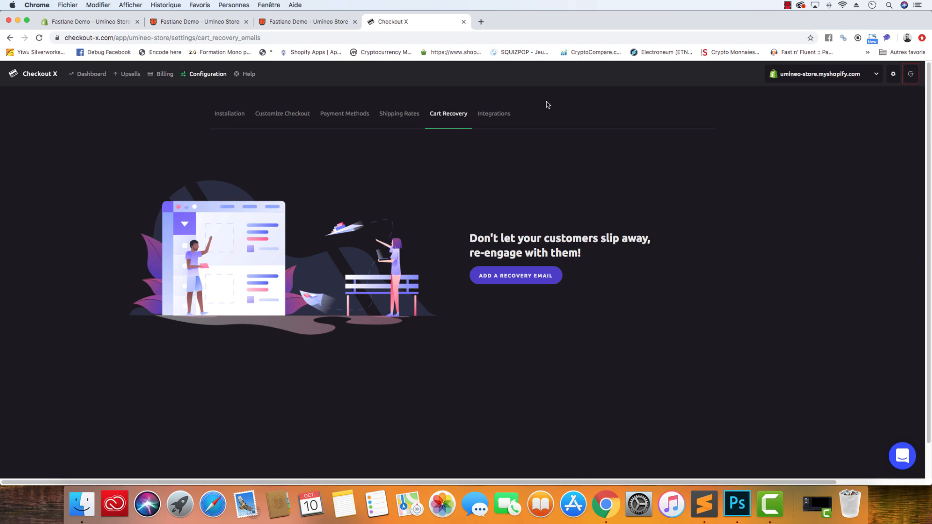
click(501, 116)
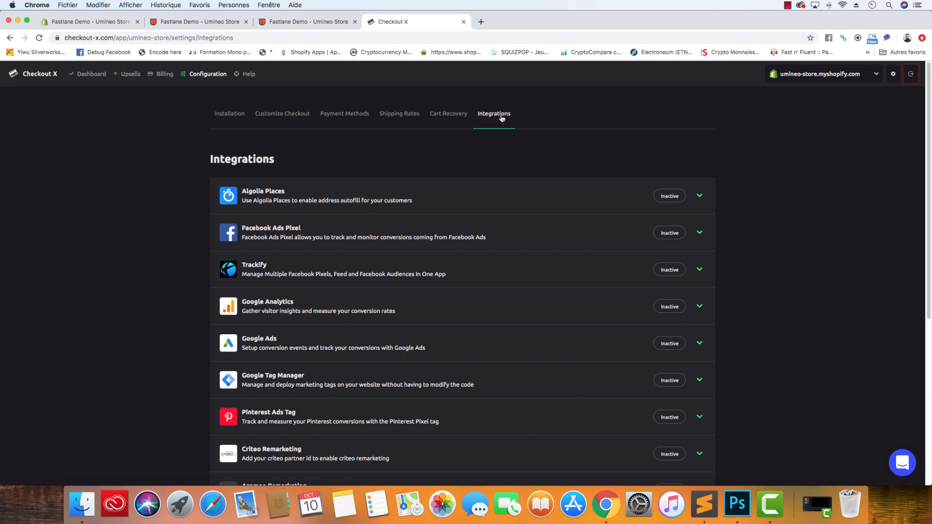
click(444, 116)
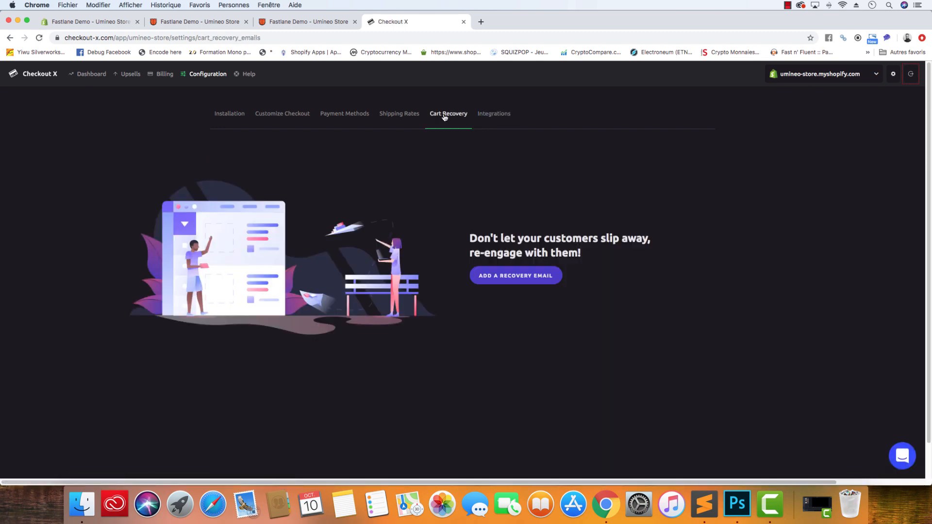
click(488, 114)
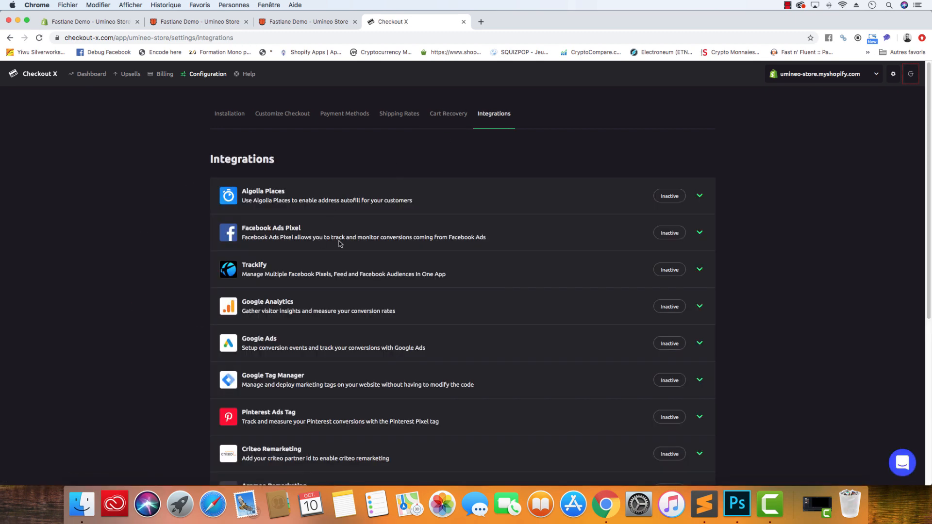
scroll(339, 241, down, 5)
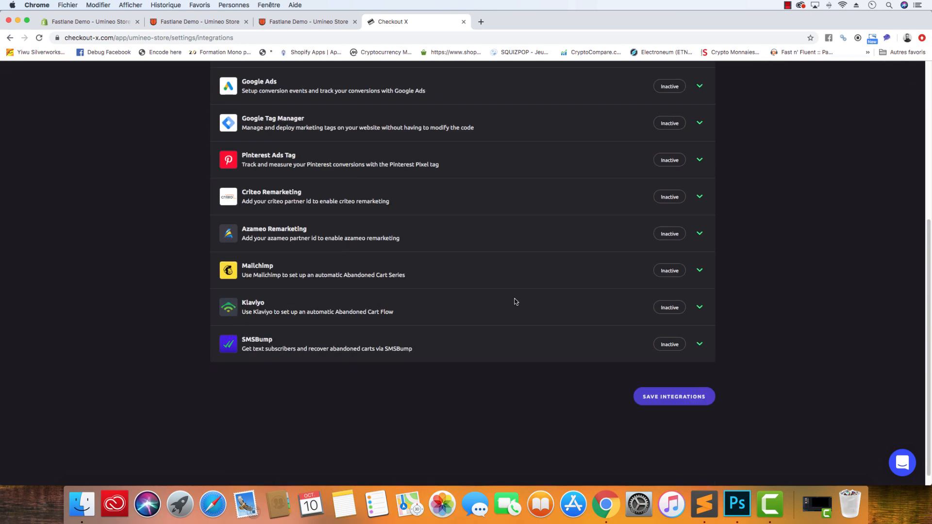
scroll(179, 275, up, 5)
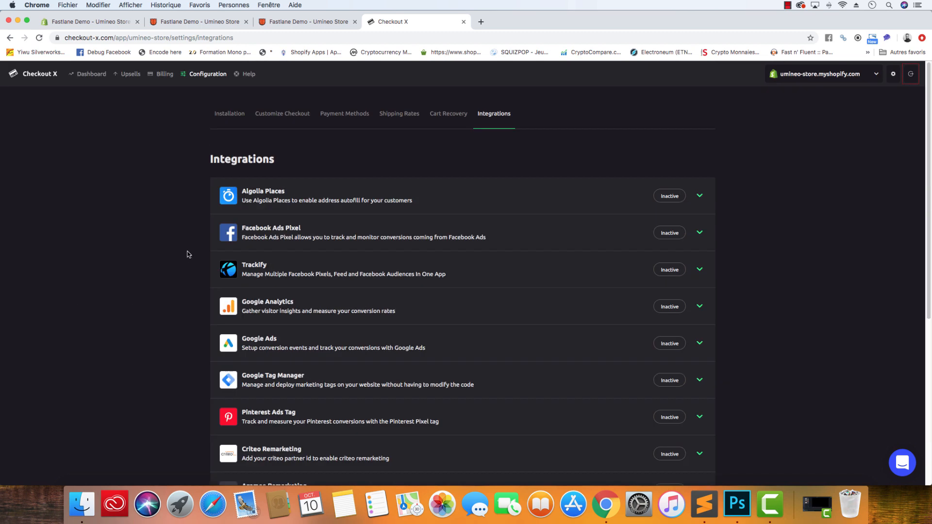
View the available checkout languages in the Customize Checkout settings and leave the selection on French.
click(281, 116)
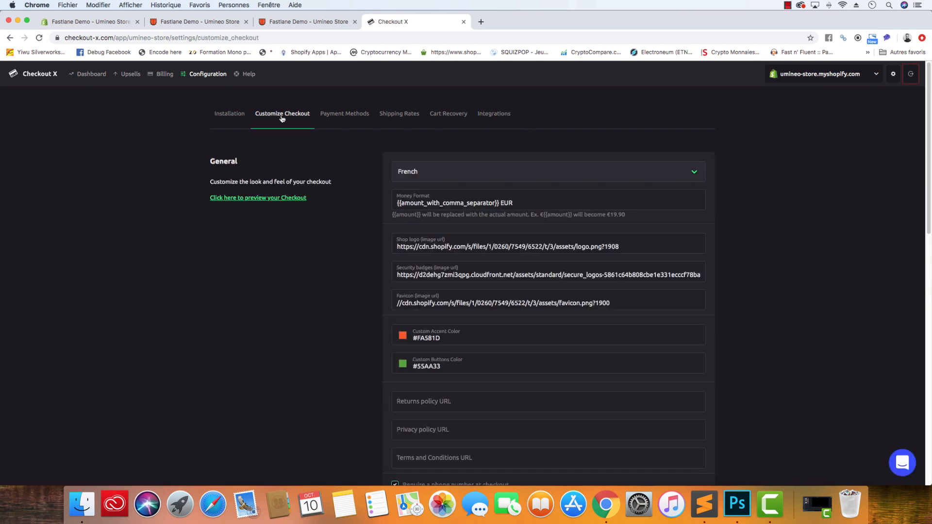
click(440, 173)
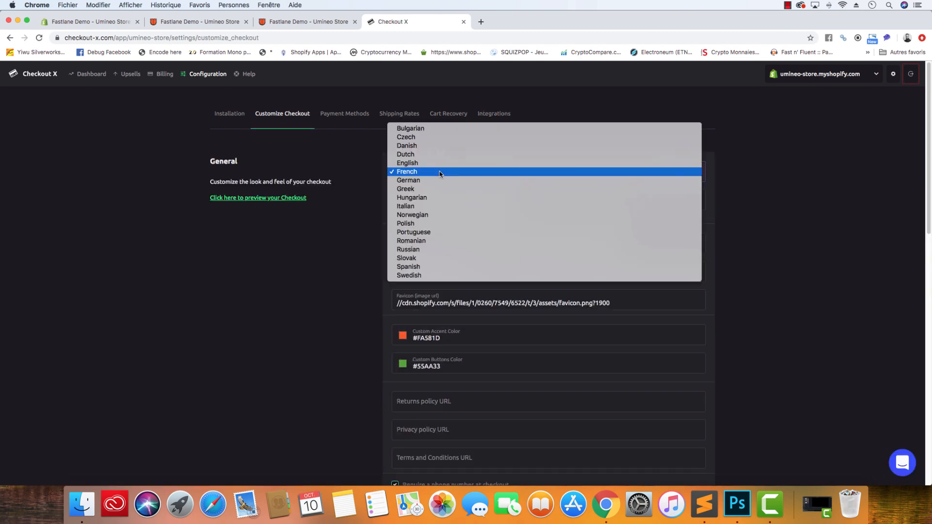
click(360, 179)
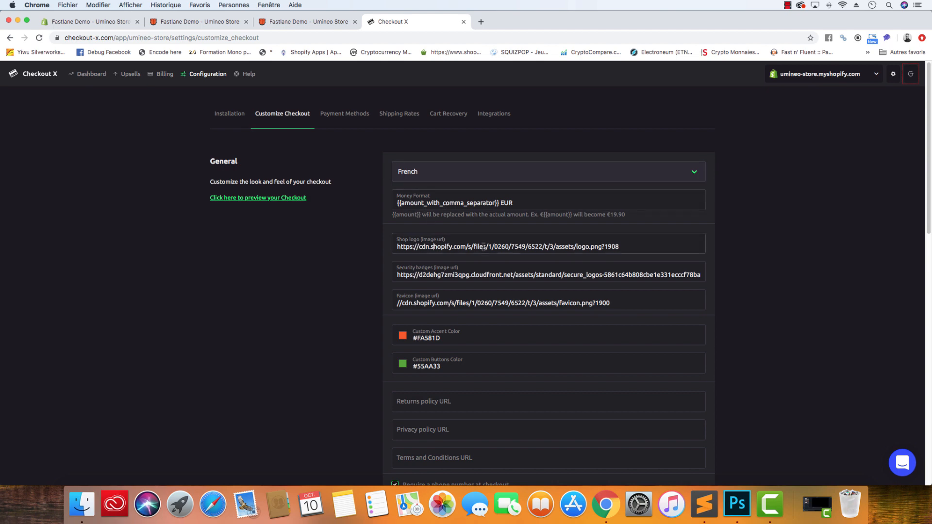
Copy the Umineo logo's image address from the store homepage and replace the Shop logo image URL in Checkout X with it.
click(217, 23)
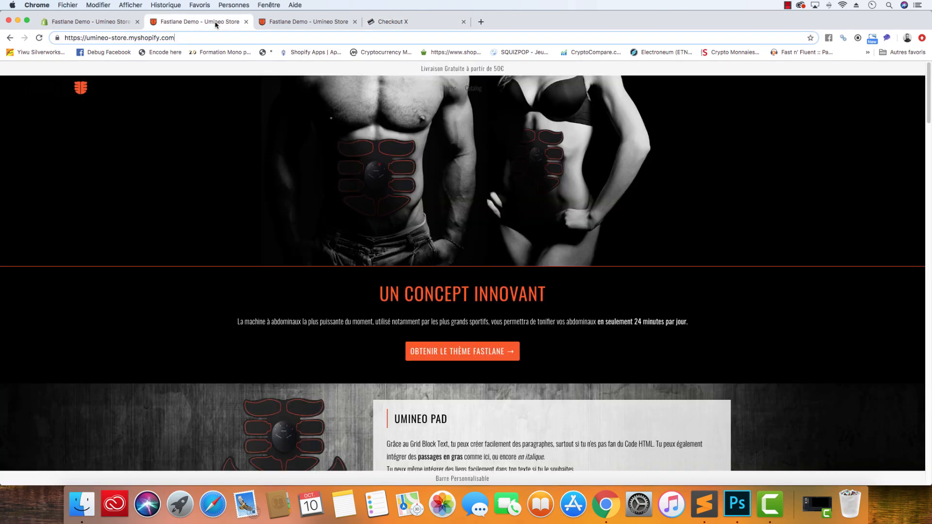
scroll(114, 131, down, 4)
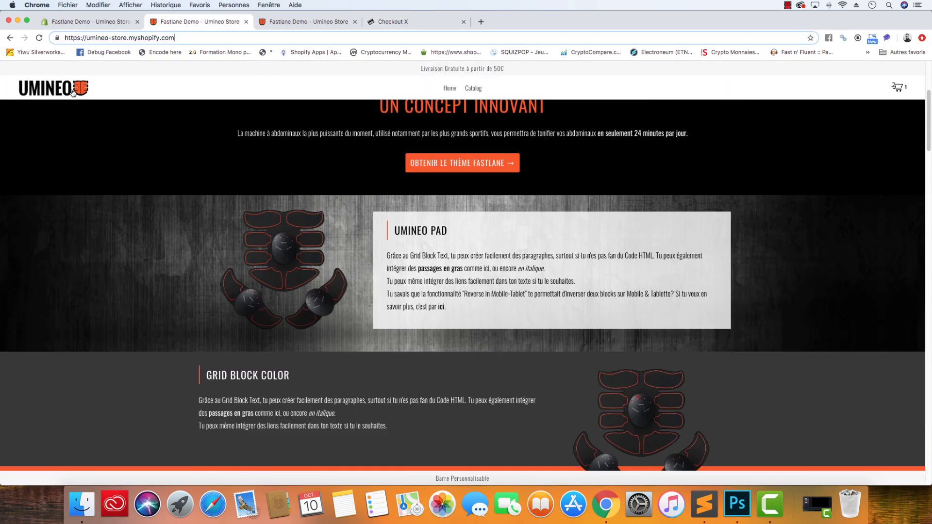
right_click(52, 91)
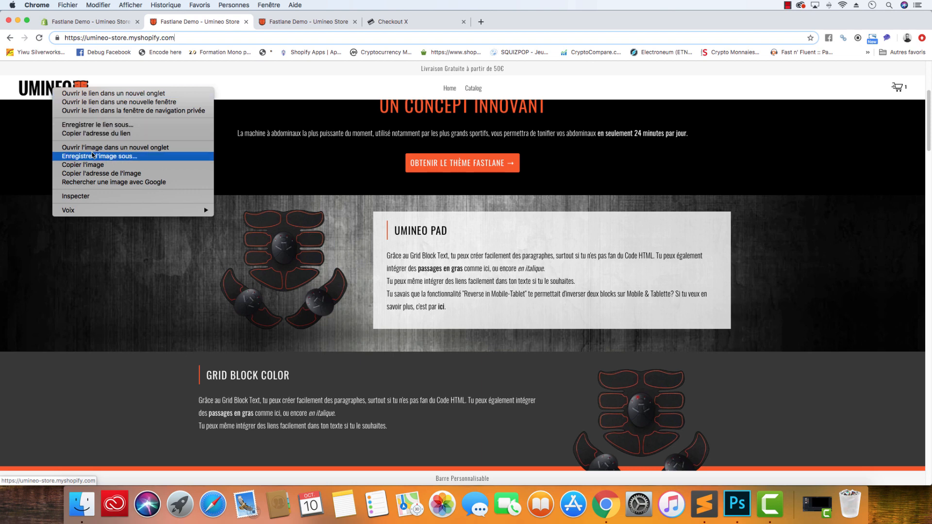
click(100, 174)
click(393, 21)
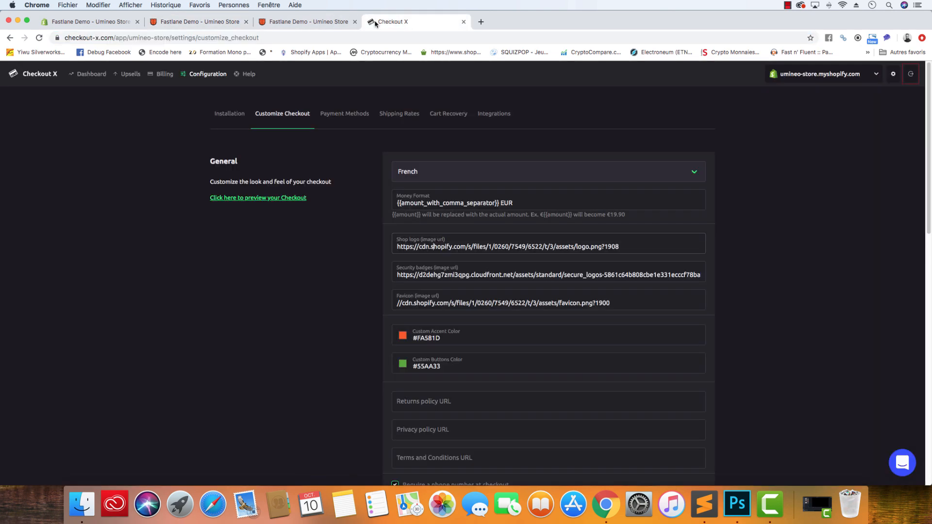
triple_click(454, 247)
key(super+c)
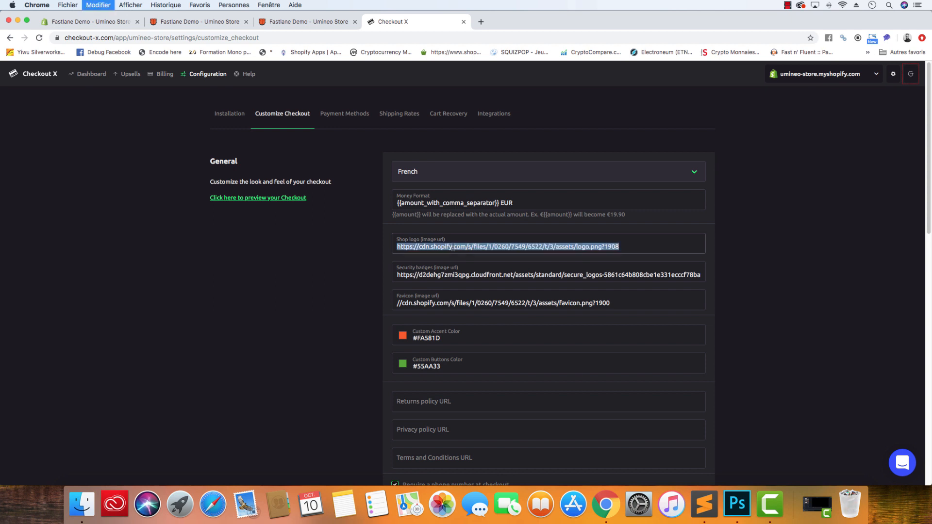
key(BackSpace)
key(super+v)
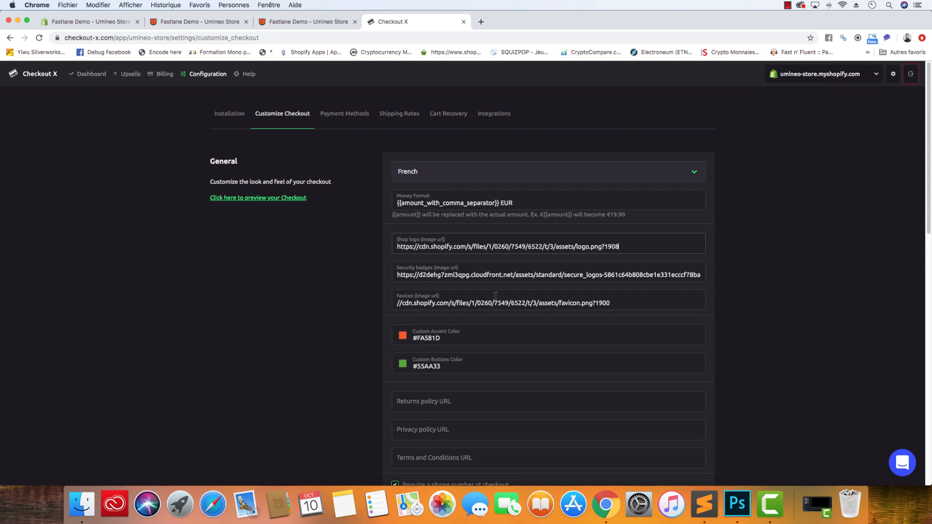
Examine the security badge image and its image options on the store's checkout page.
click(316, 23)
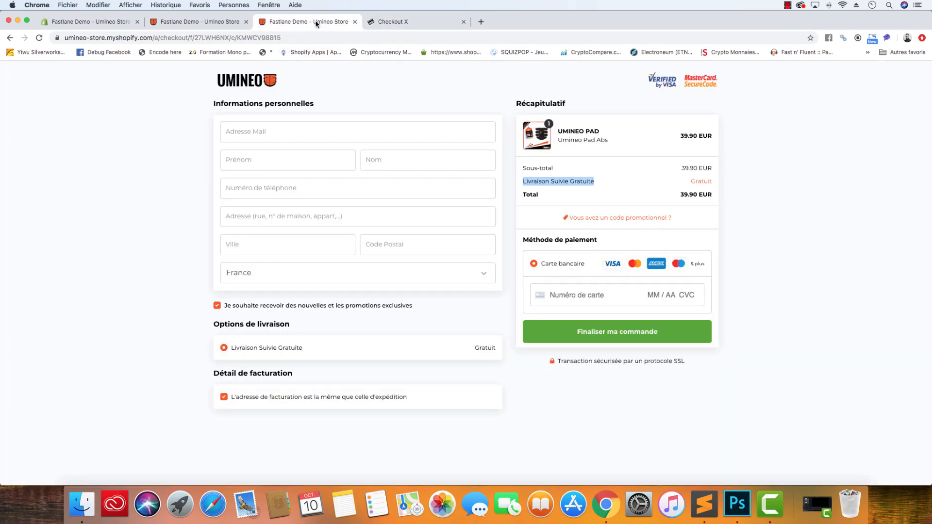
right_click(682, 78)
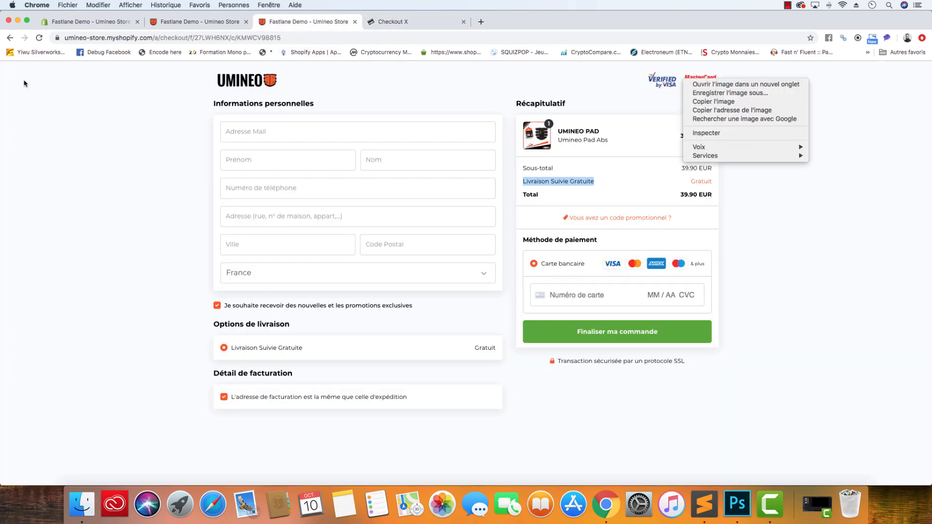
right_click(658, 84)
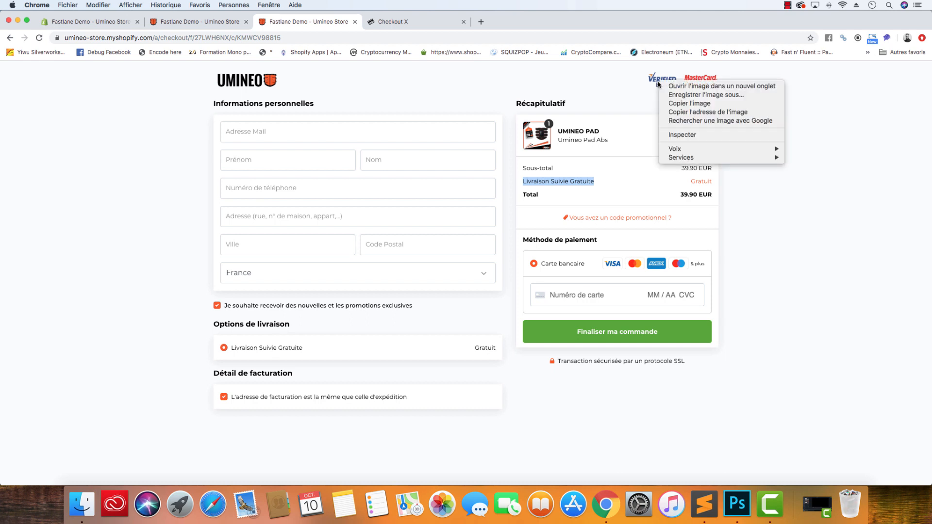
click(621, 88)
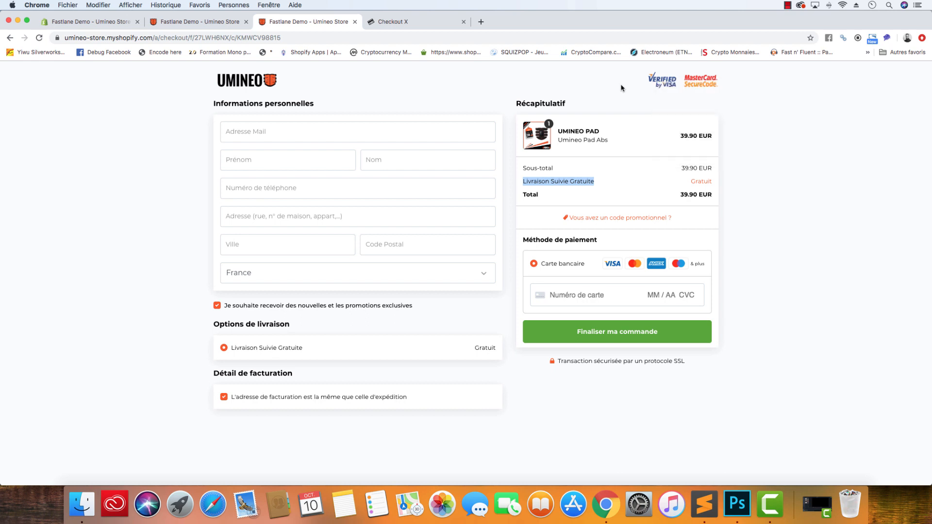
Try the homepage payment badges' image address as the Security badges URL, undo the replacement, and check the badges on the checkout page.
click(196, 21)
scroll(438, 225, down, 5)
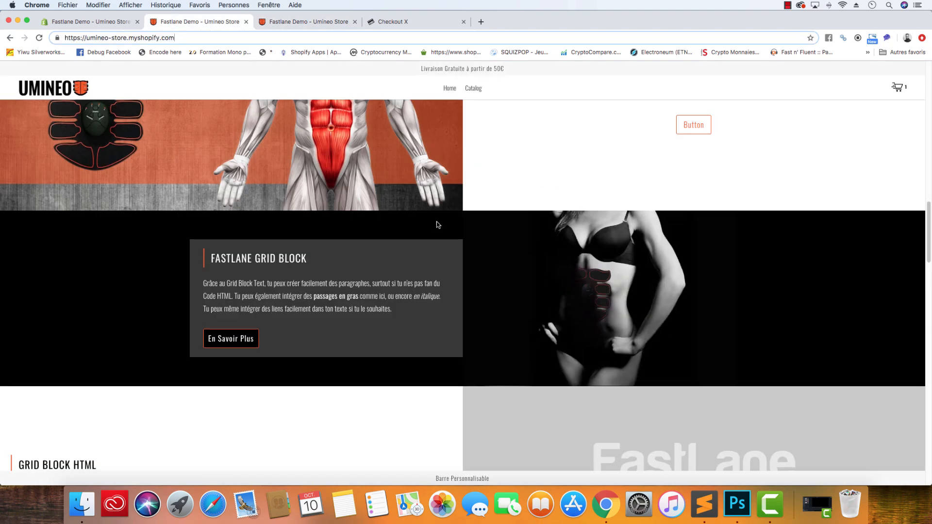
scroll(437, 225, down, 20)
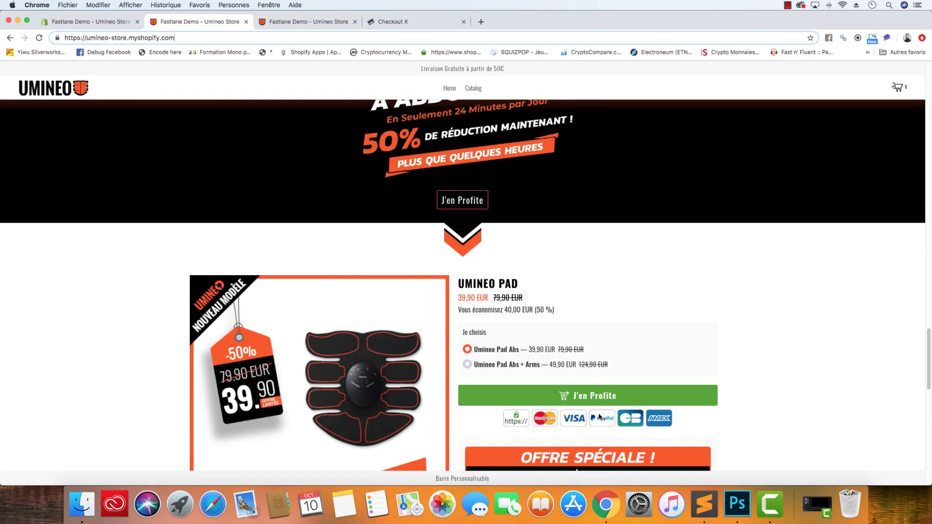
right_click(600, 418)
click(614, 440)
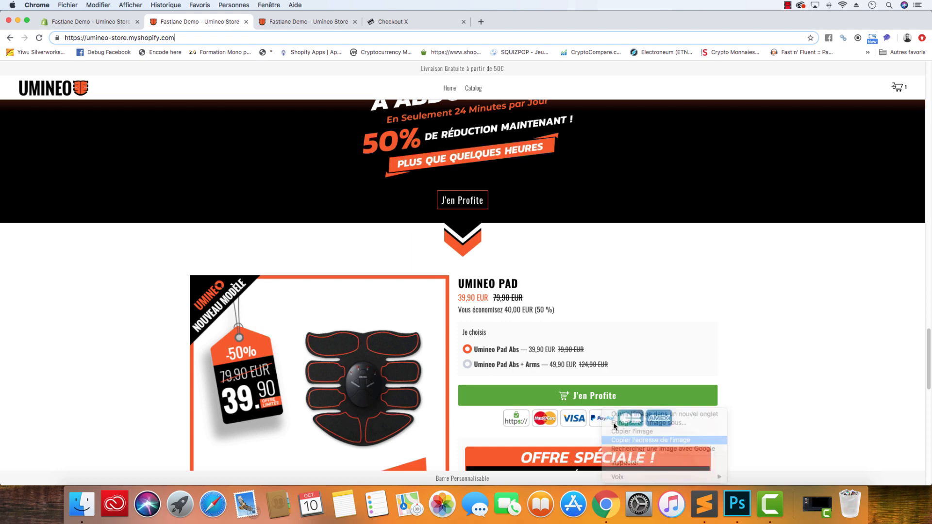
click(403, 22)
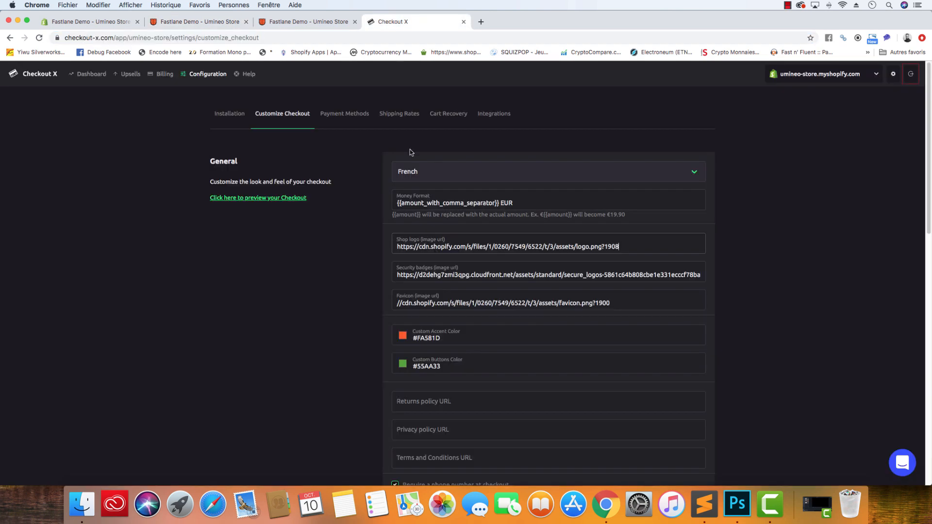
triple_click(445, 275)
key(BackSpace)
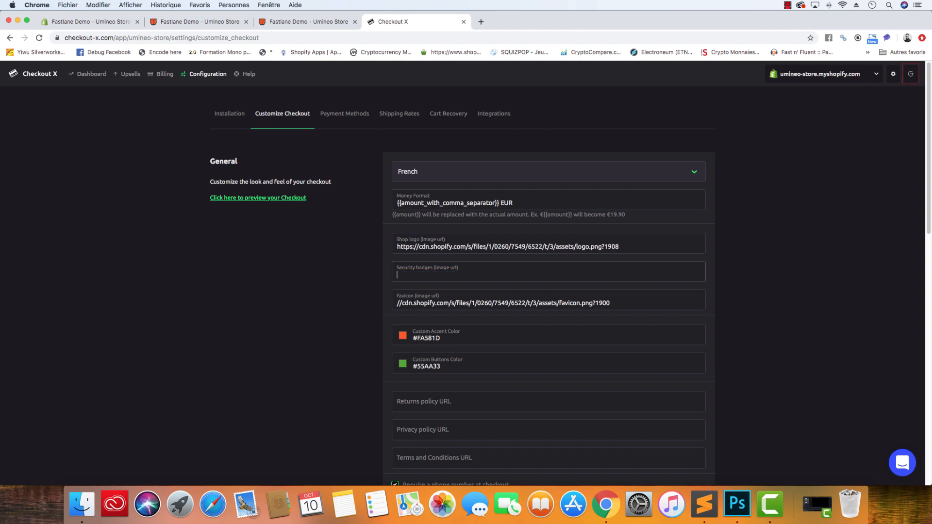
key(super+v)
key(super+z)
key(super+shift+z)
click(327, 19)
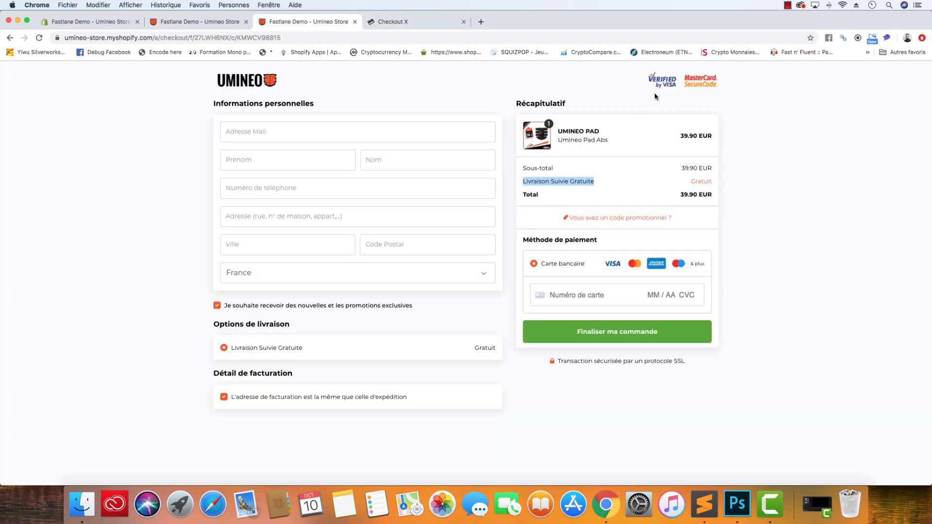
click(394, 24)
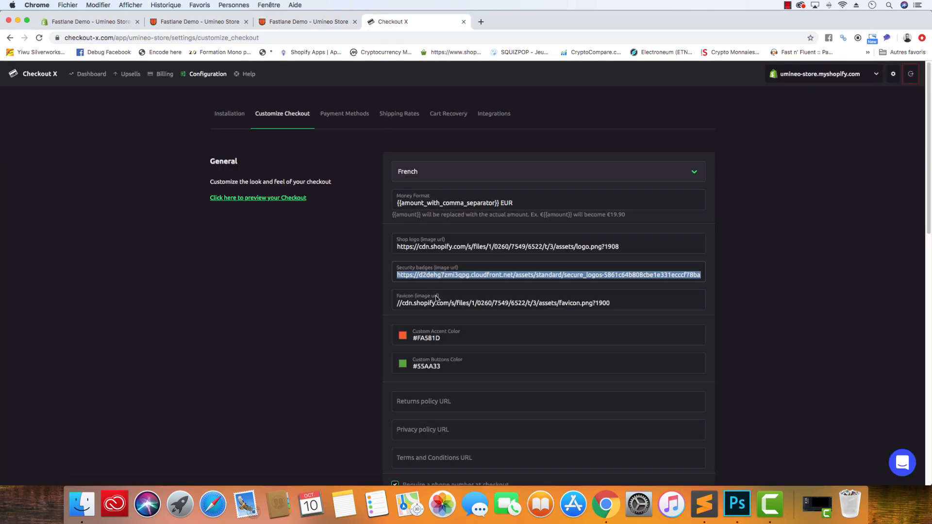
Search the store homepage's page source for "favicon" and copy the favicon image address.
click(231, 26)
scroll(272, 259, up, 15)
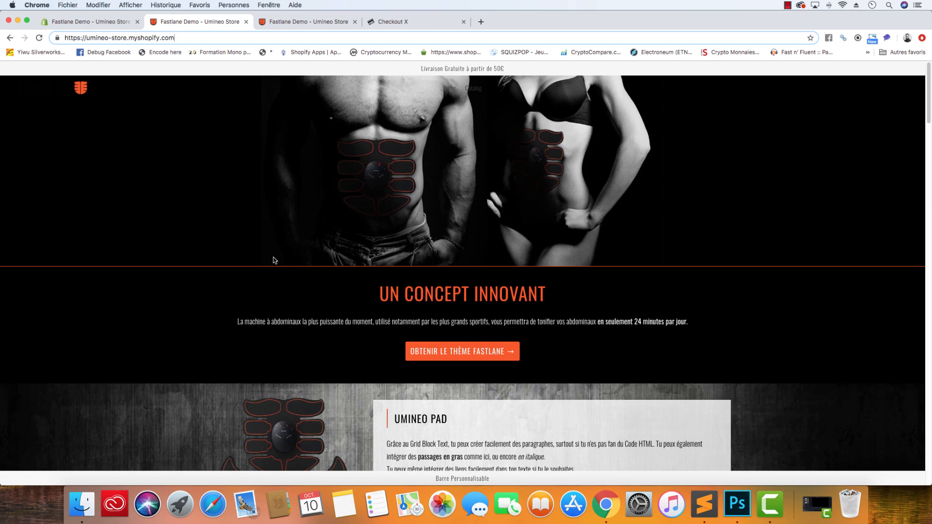
key(super+alt+u)
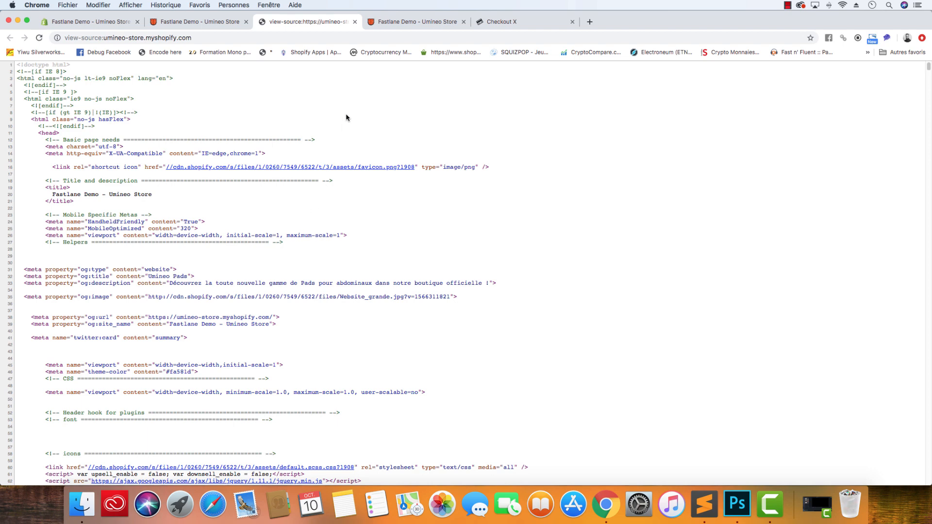
key(super+f)
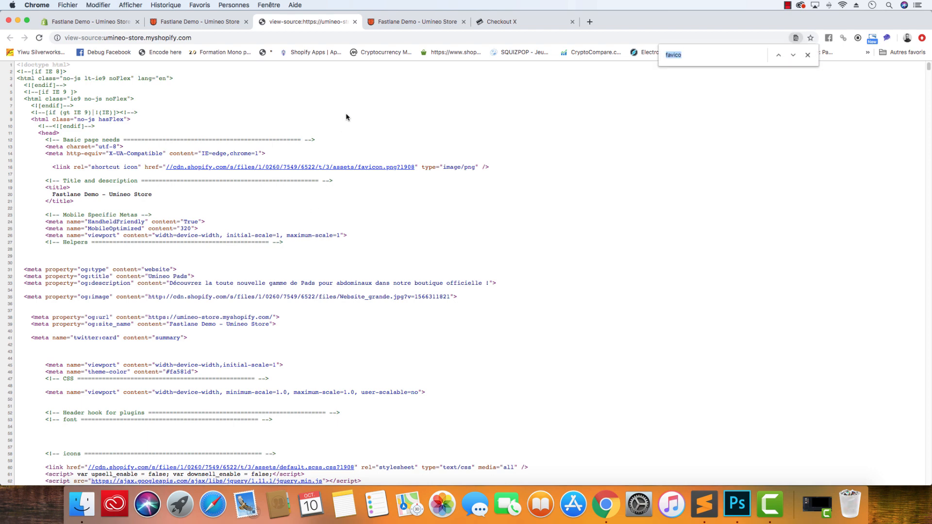
text(favicon)
drag(415, 166, 172, 169)
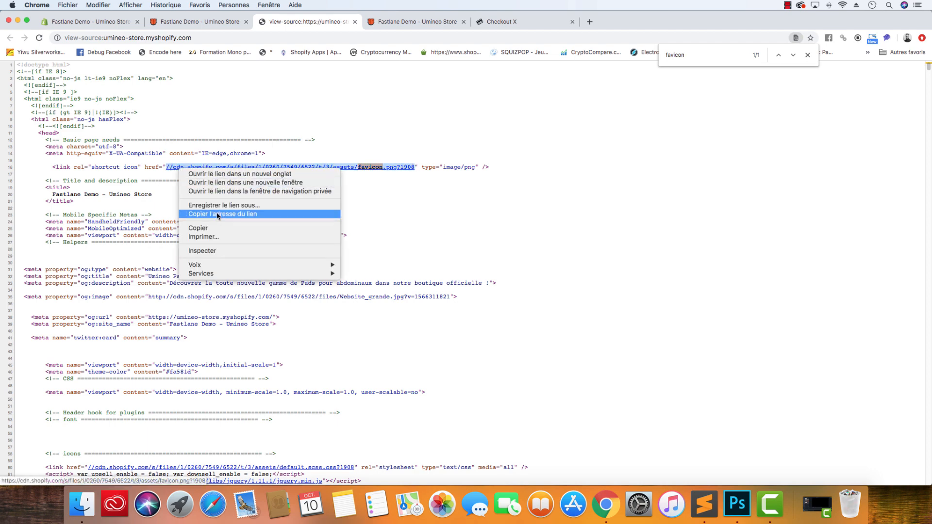
click(224, 228)
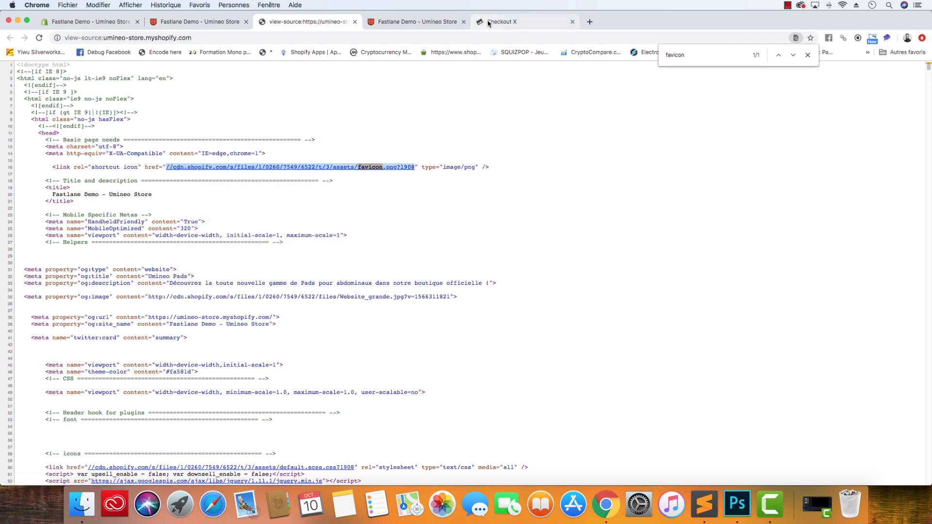
Look at the store's checkout page, and place the cursor in Checkout X's Favicon image URL field.
click(401, 21)
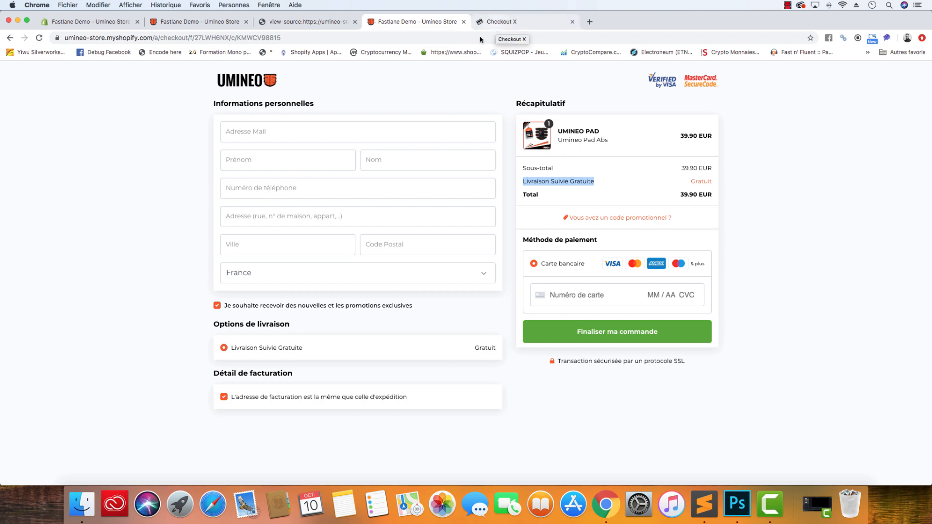
click(543, 22)
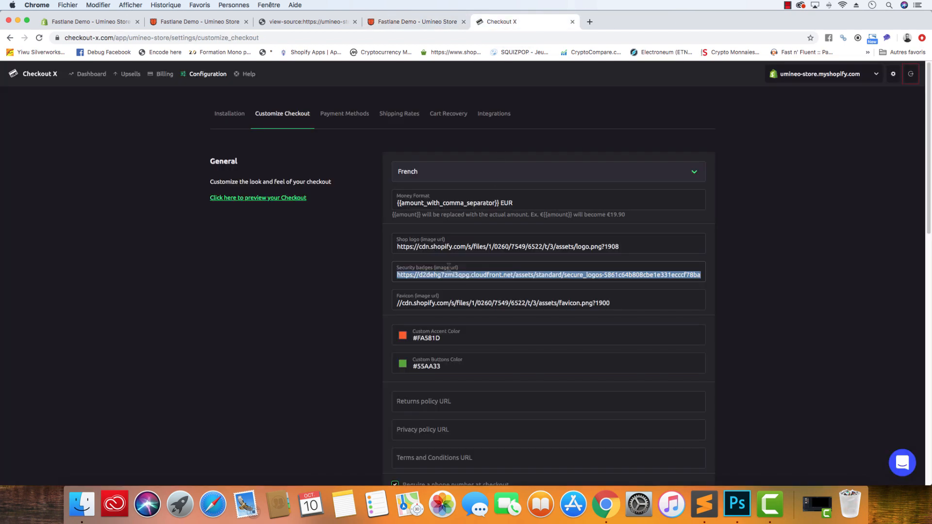
click(445, 297)
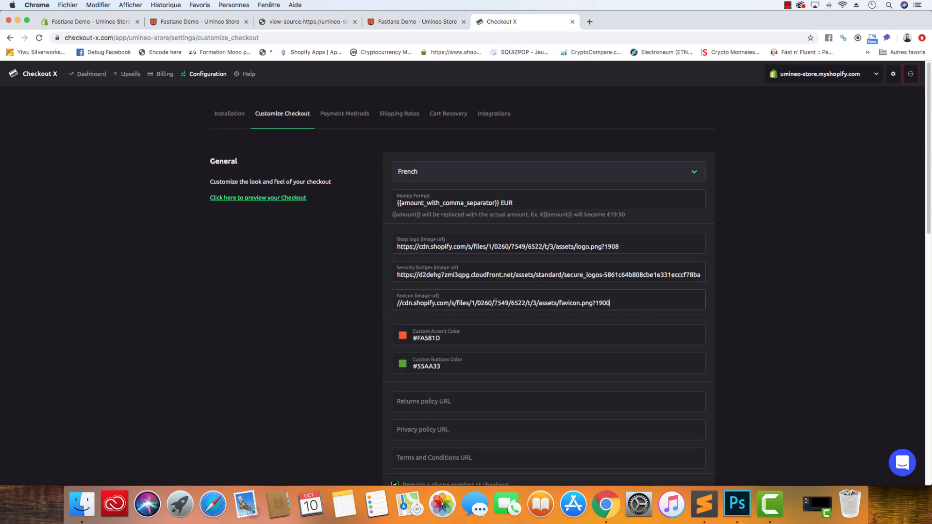
Close the page source, open the developer tools on the store homepage, and show the html element's code with Edit as HTML.
click(216, 23)
click(355, 22)
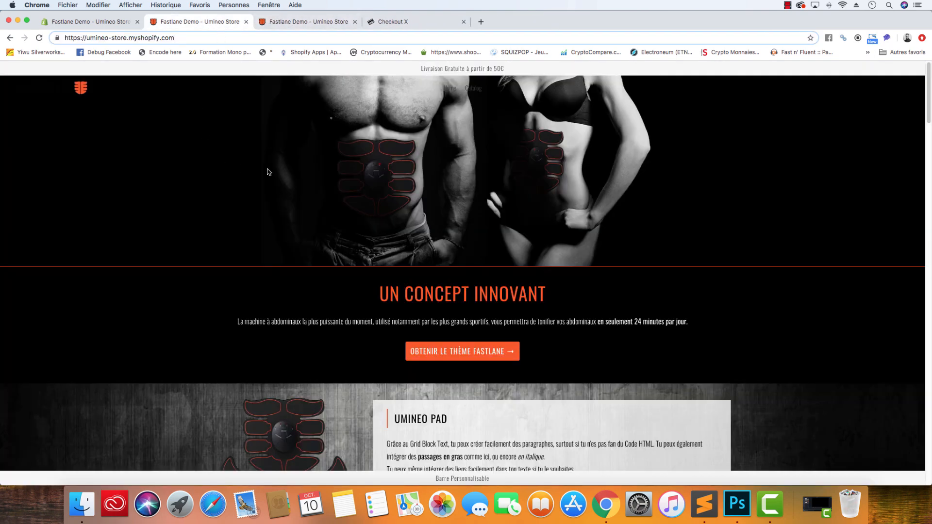
click(921, 38)
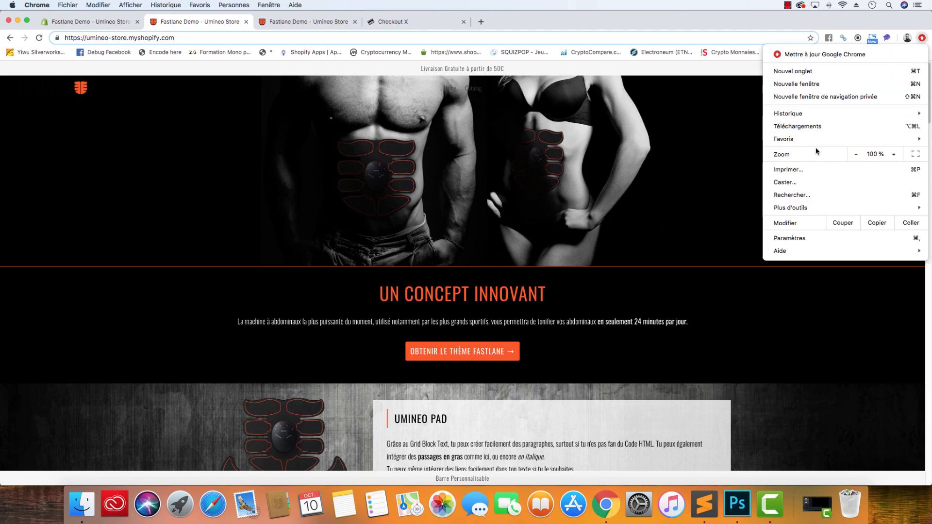
mouse_move(819, 208)
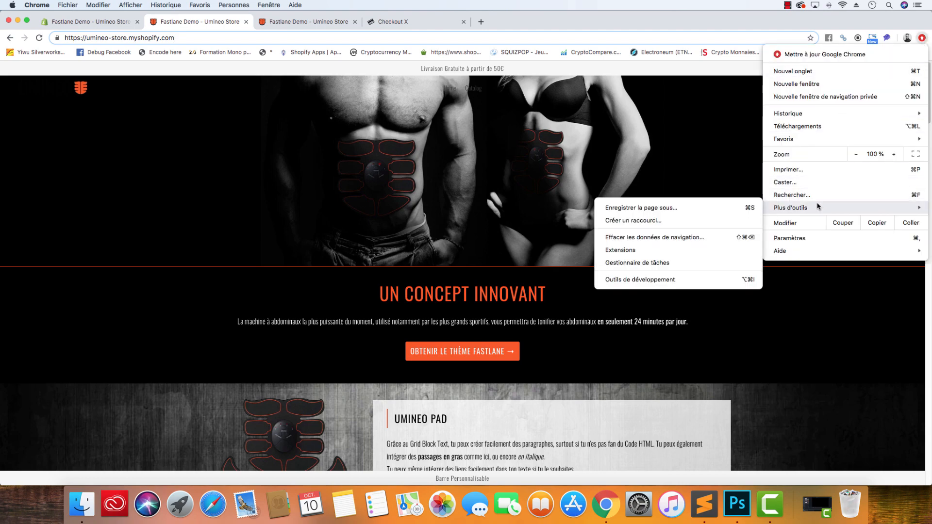
click(664, 281)
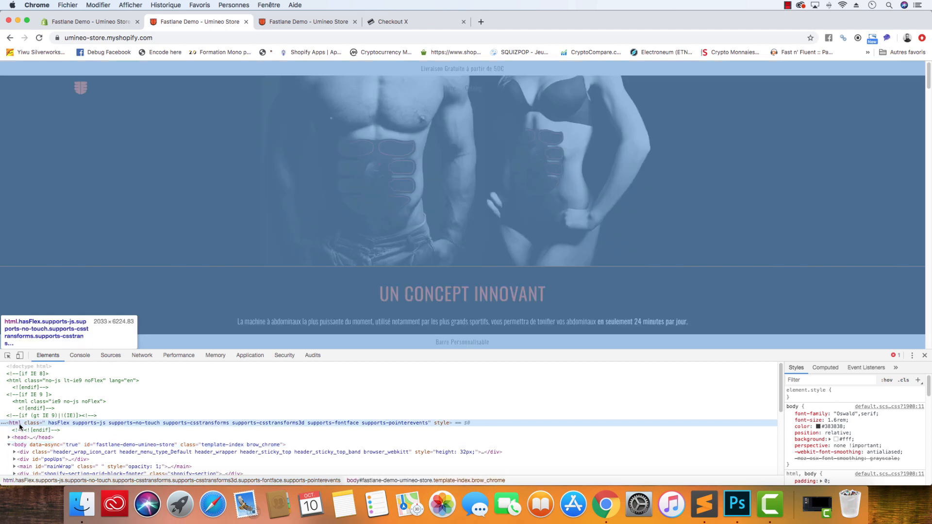
right_click(20, 427)
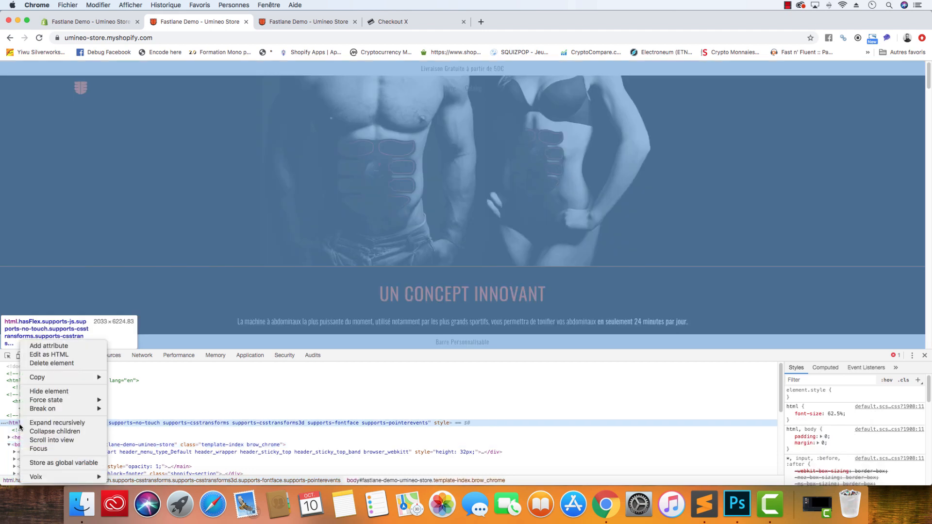
click(57, 355)
scroll(120, 439, down, 2)
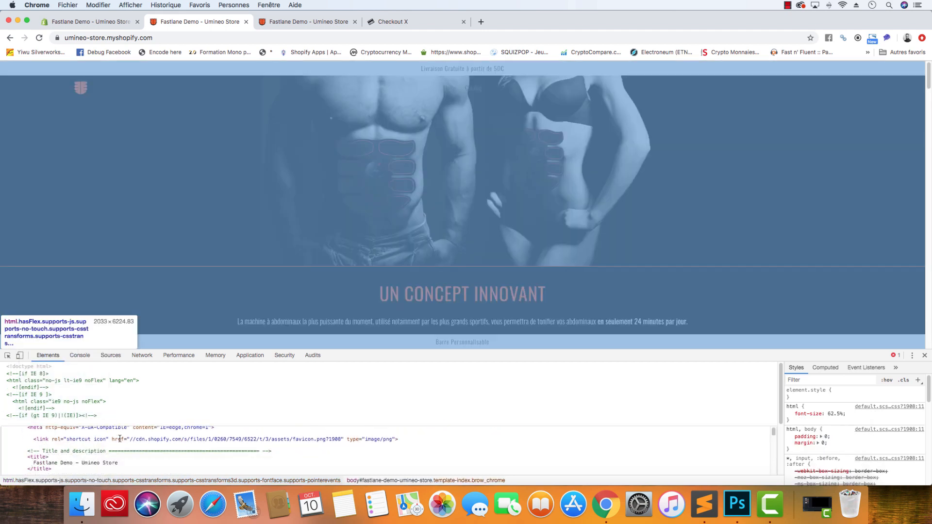
Search the inspected homepage elements for "favicon" and return to Checkout X's Customize Checkout settings.
key(super+f)
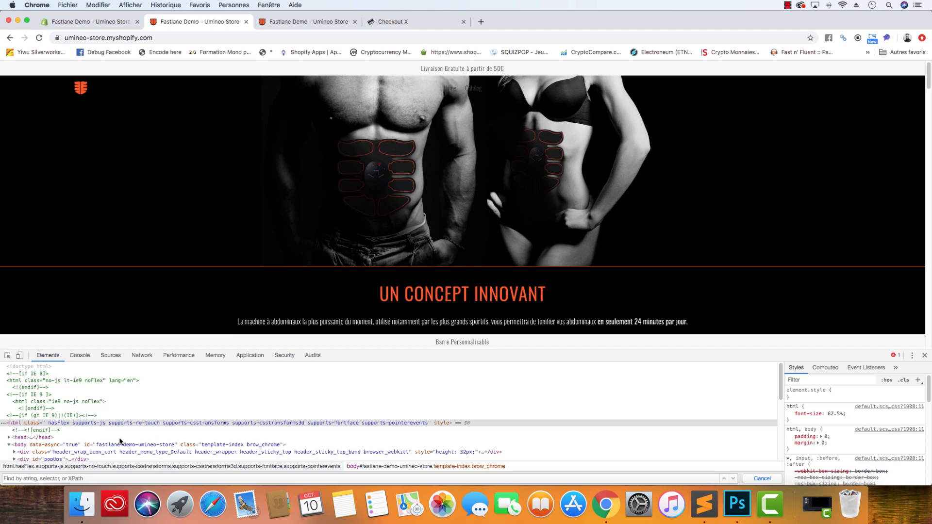
text(fav)
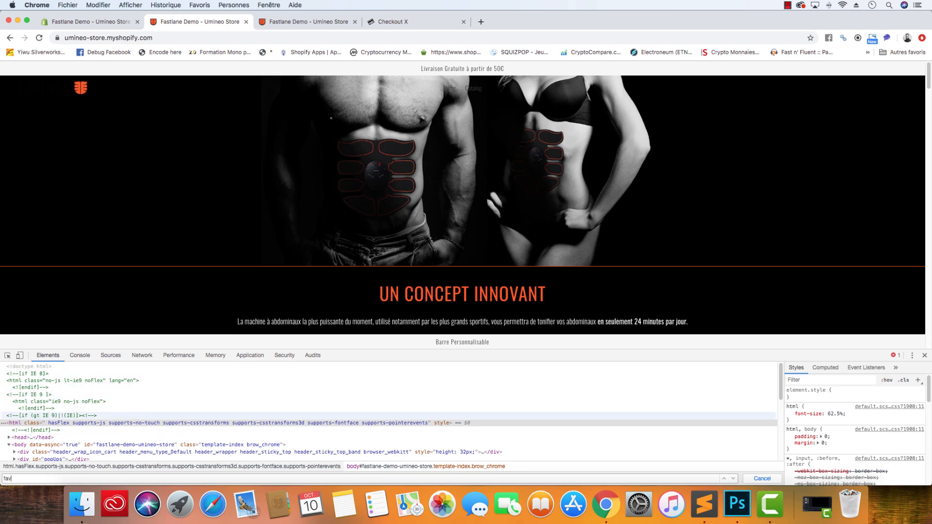
text(icon)
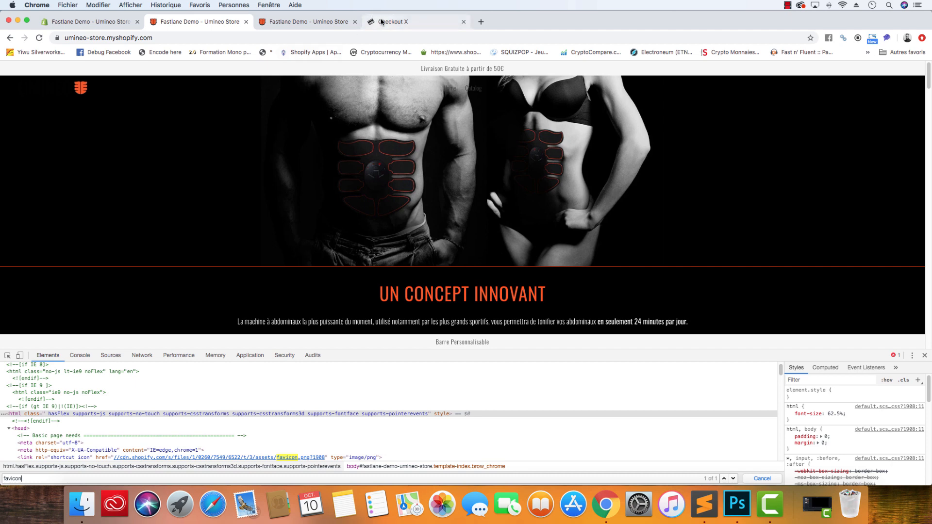
click(385, 22)
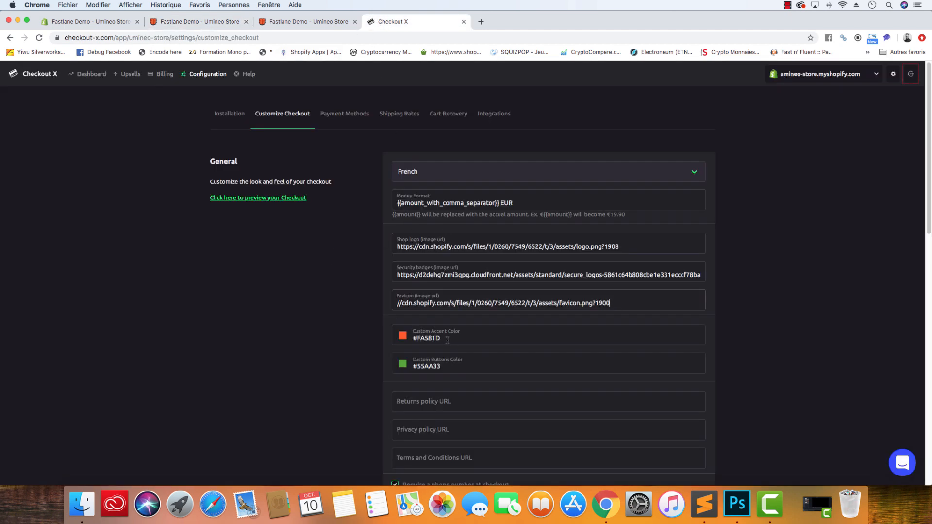
Compare the accent-coloured elements on the store's checkout page with the Custom Accent Color in Checkout X's Customize Checkout settings.
click(286, 22)
drag(212, 297, 259, 407)
click(260, 407)
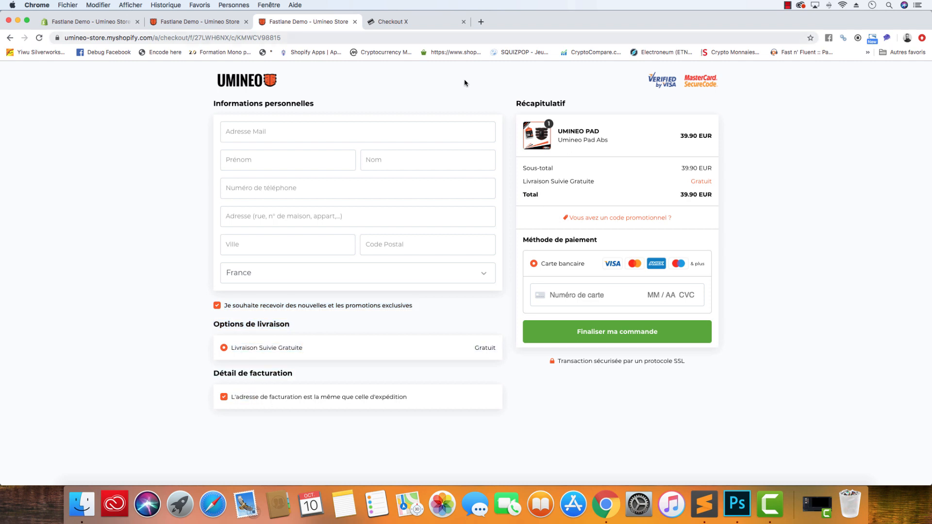
click(417, 22)
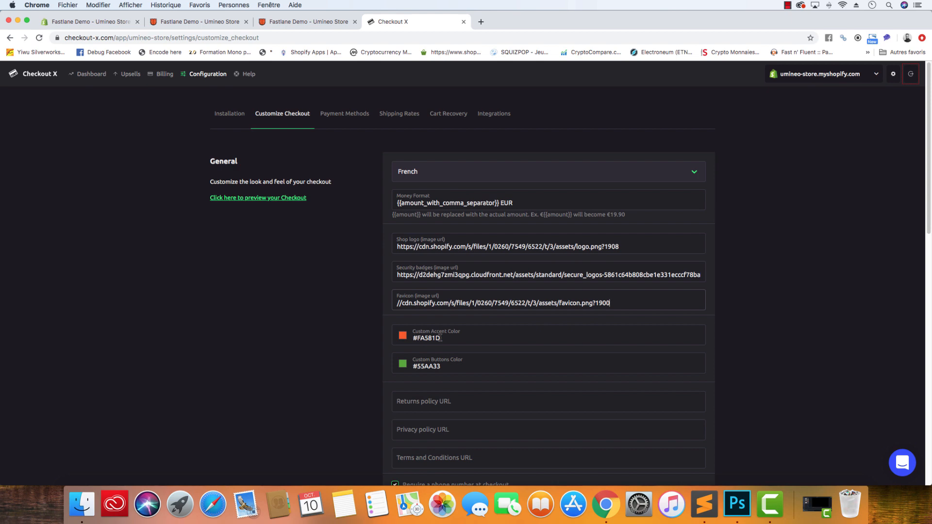
drag(440, 338, 410, 337)
click(348, 335)
Review the policy URL fields and the phone number and email marketing options, checking the matching elements on the store's checkout page.
scroll(338, 355, down, 5)
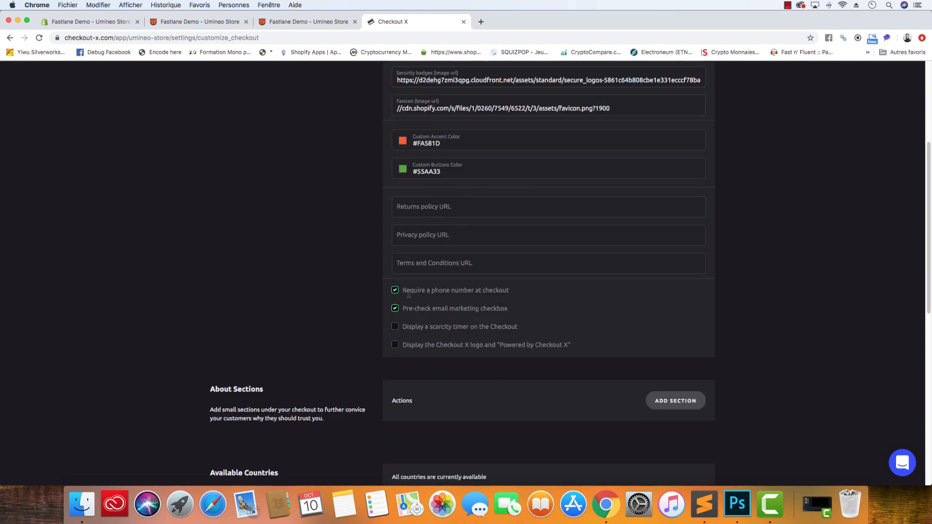
click(446, 211)
click(370, 248)
click(347, 24)
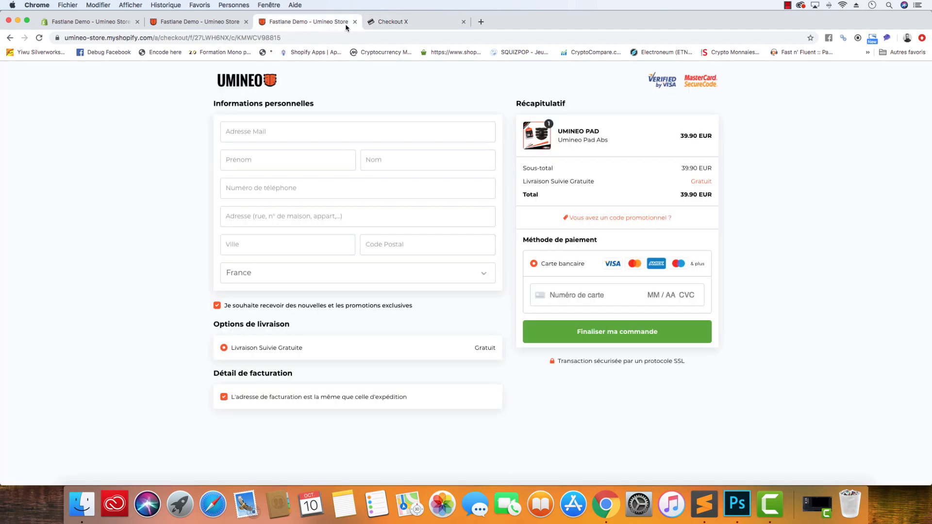
click(379, 26)
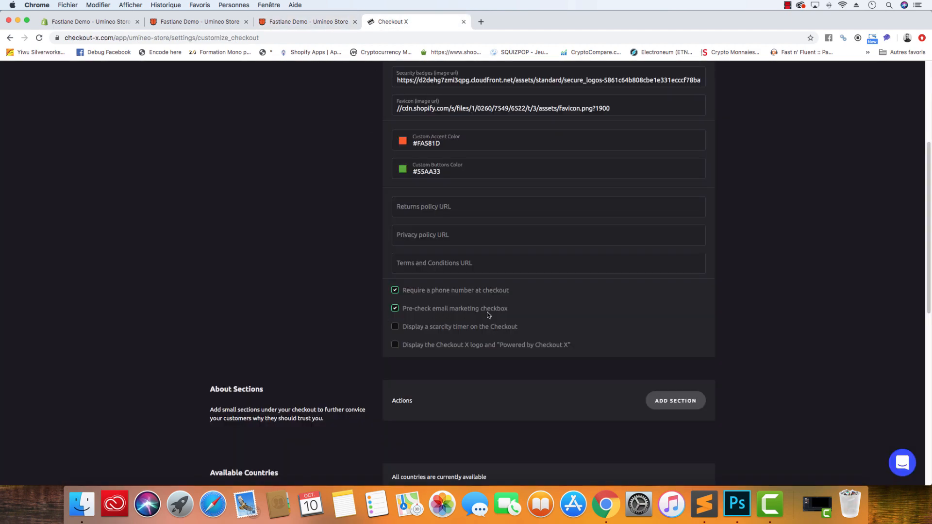
click(322, 25)
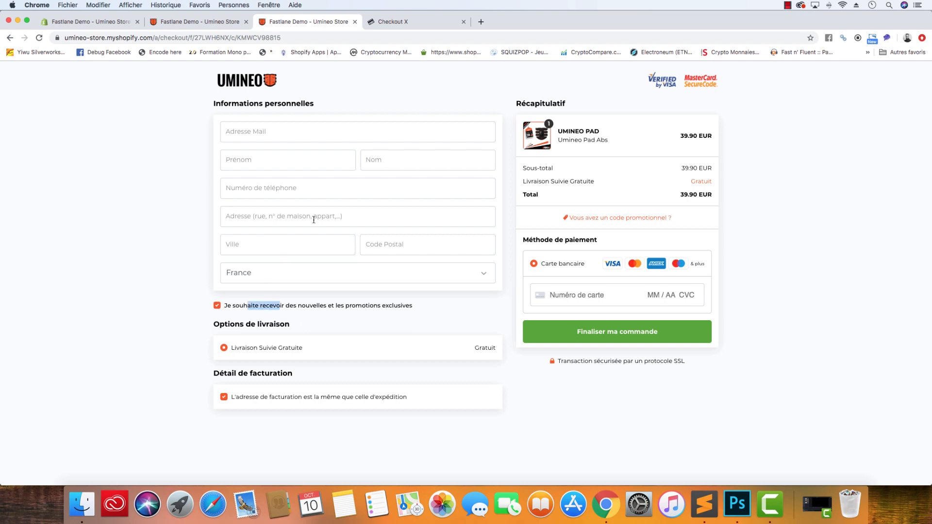
Enable displaying the Checkout X logo and "Powered by Checkout X", save the checkout, and reload the store's checkout page to inspect it.
click(406, 24)
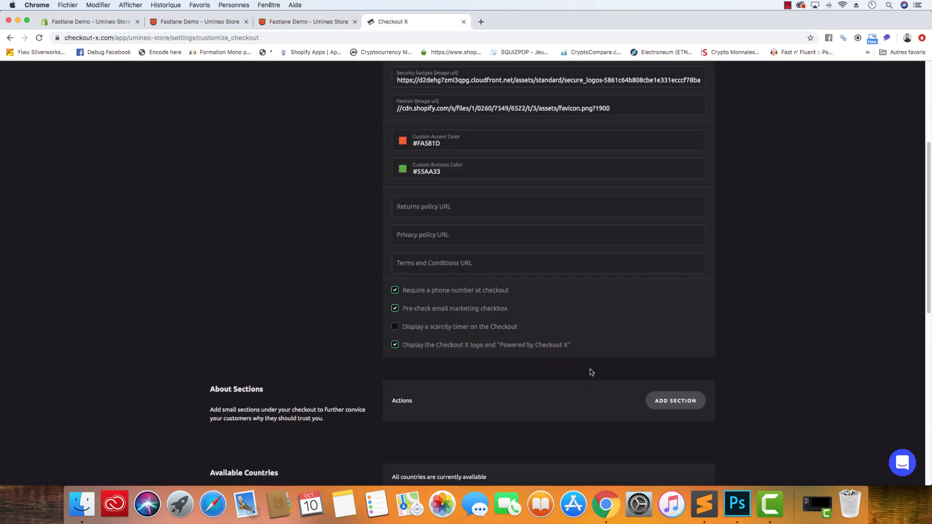
scroll(591, 370, down, 10)
click(677, 384)
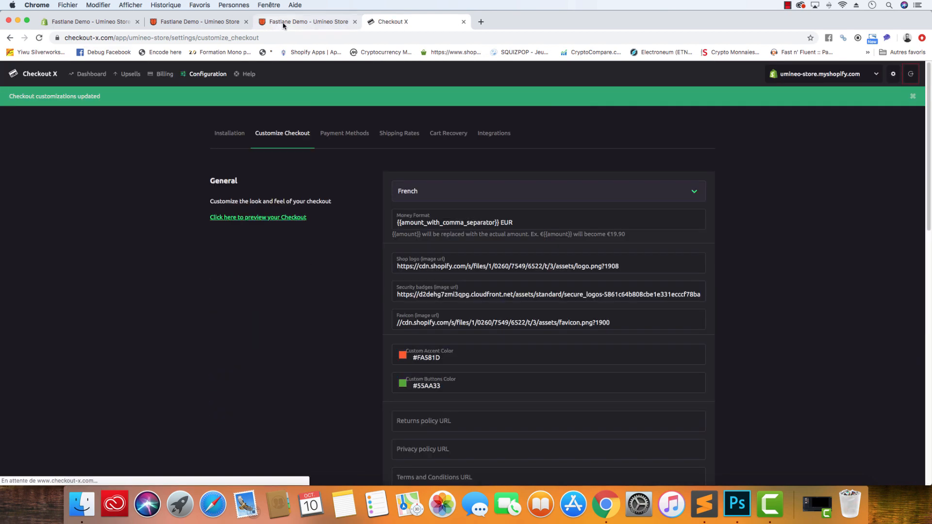
click(286, 23)
click(38, 38)
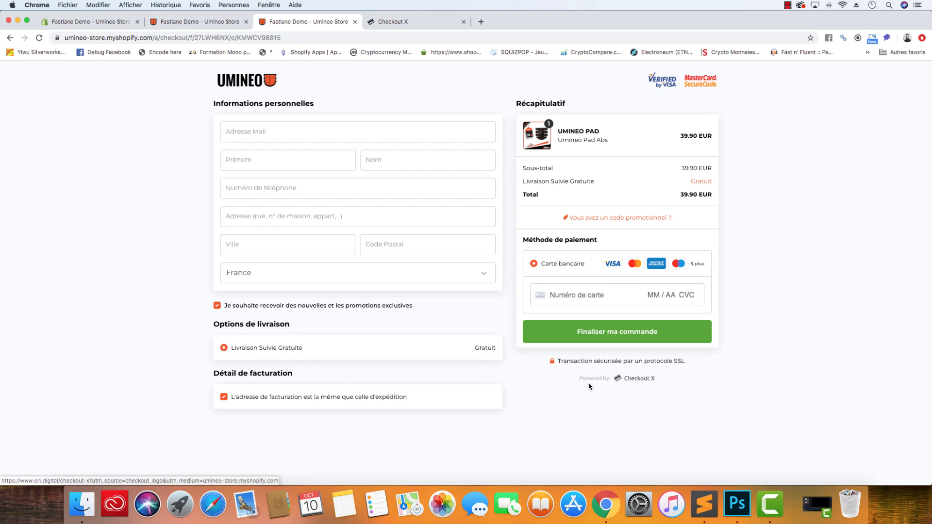
drag(588, 383, 577, 378)
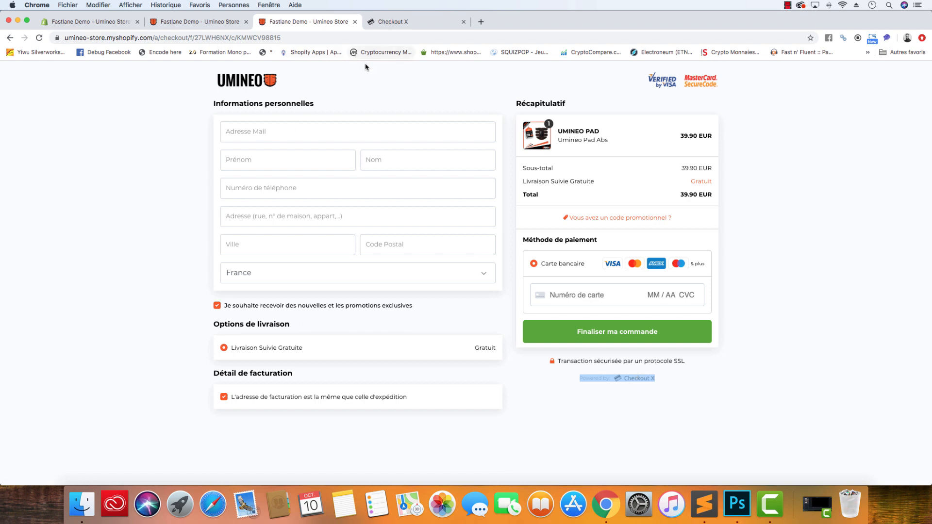
Untick the option to display the Checkout X logo and "Powered by Checkout X" in the Customize Checkout settings.
click(394, 24)
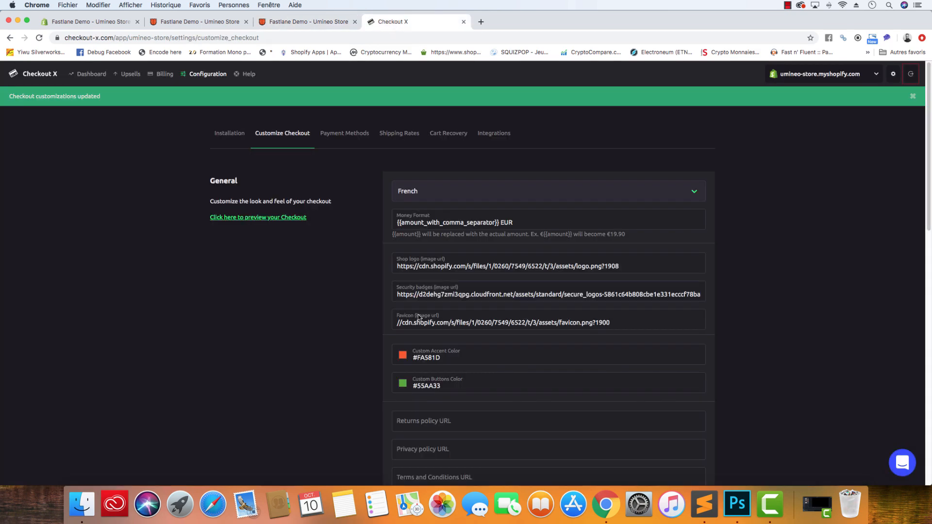
scroll(524, 321, down, 10)
click(394, 140)
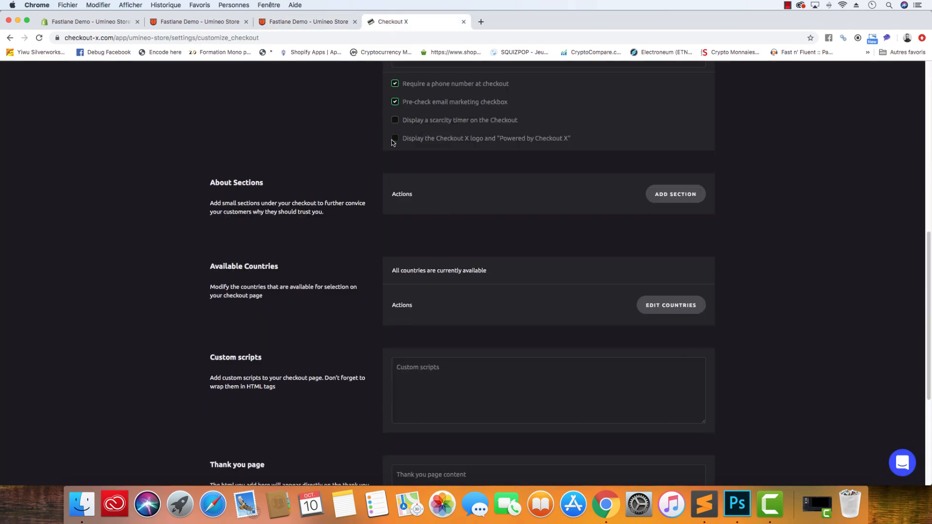
Review the Available Countries, Custom scripts and Thank you page settings, preview the thank you page, and look over the customization settings again.
scroll(343, 174, down, 3)
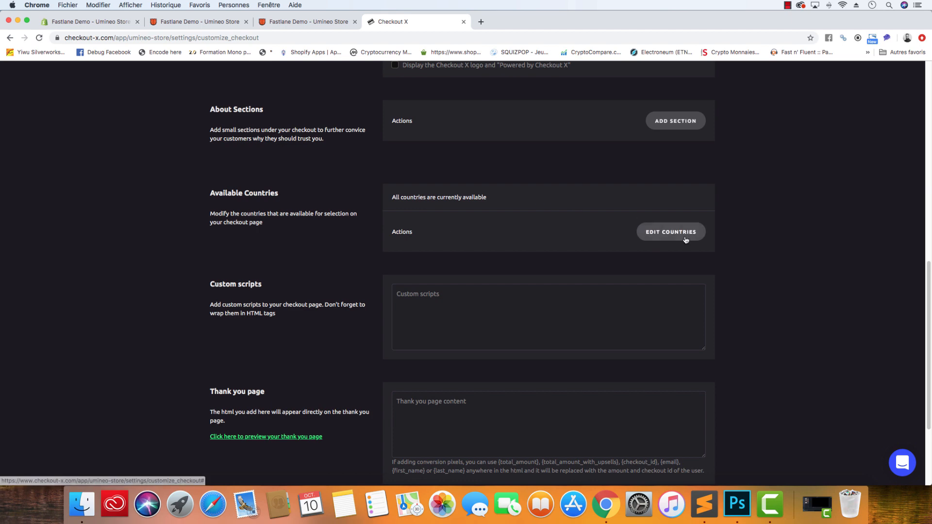
scroll(335, 266, down, 2)
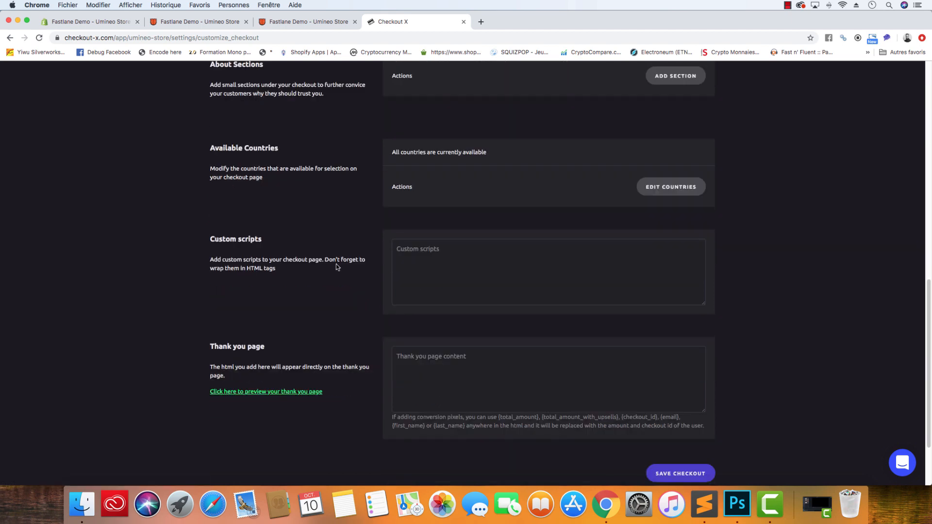
click(469, 256)
scroll(470, 256, down, 2)
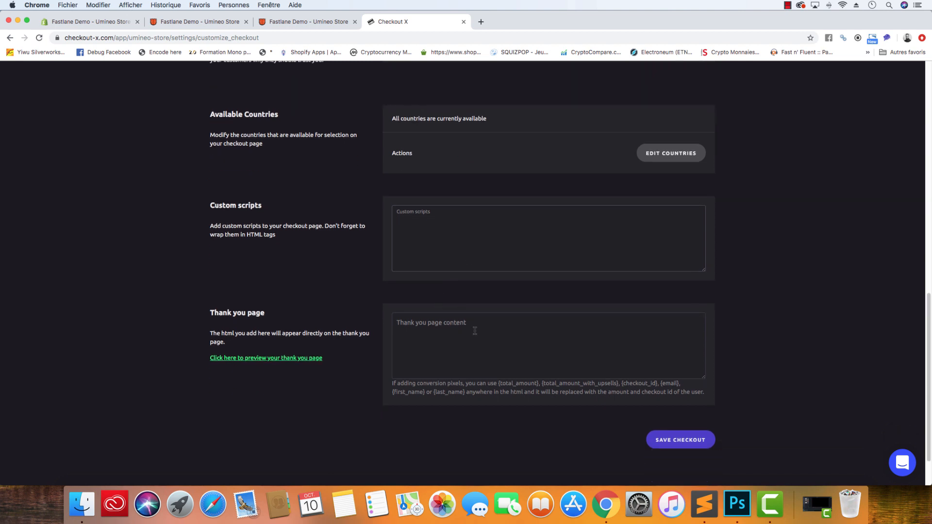
click(436, 329)
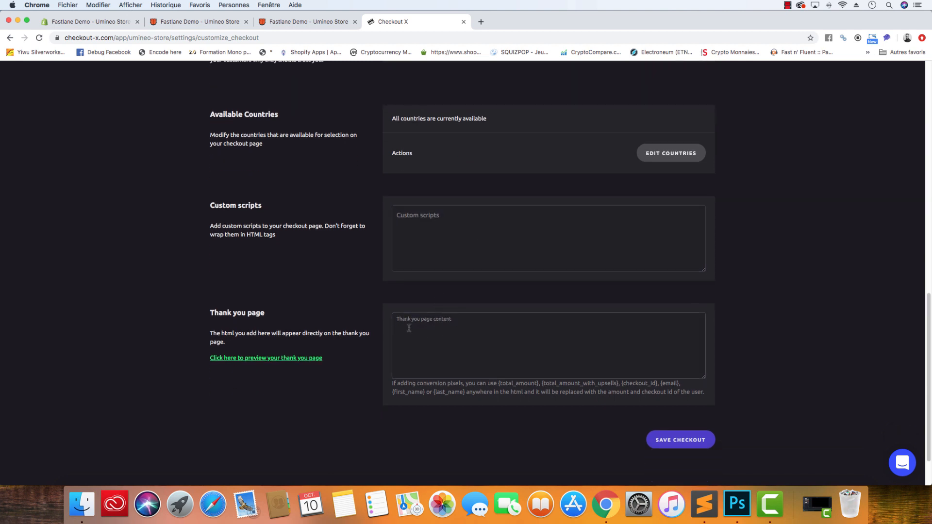
click(282, 359)
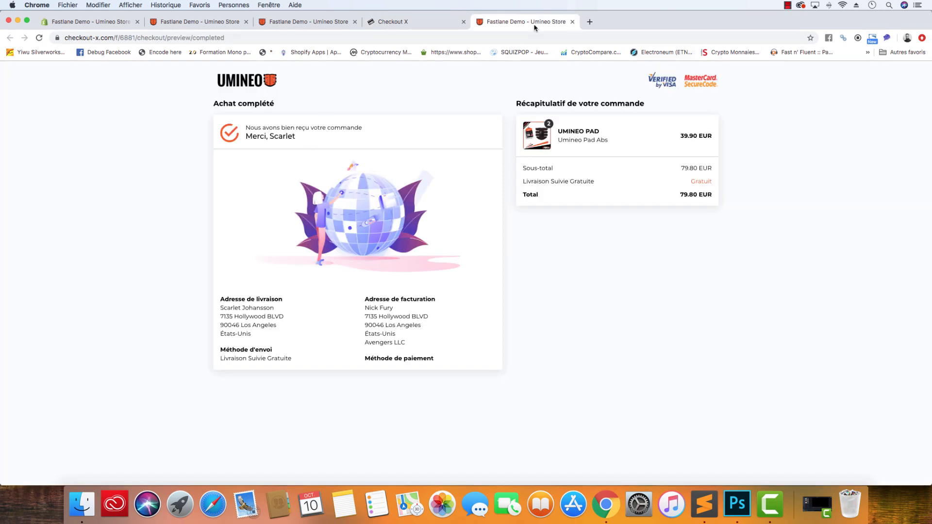
click(573, 21)
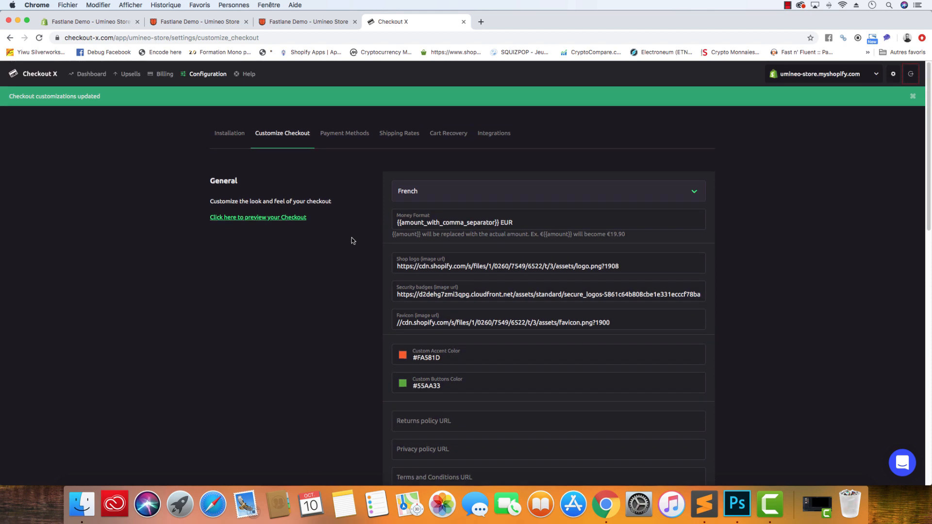
scroll(352, 240, down, 5)
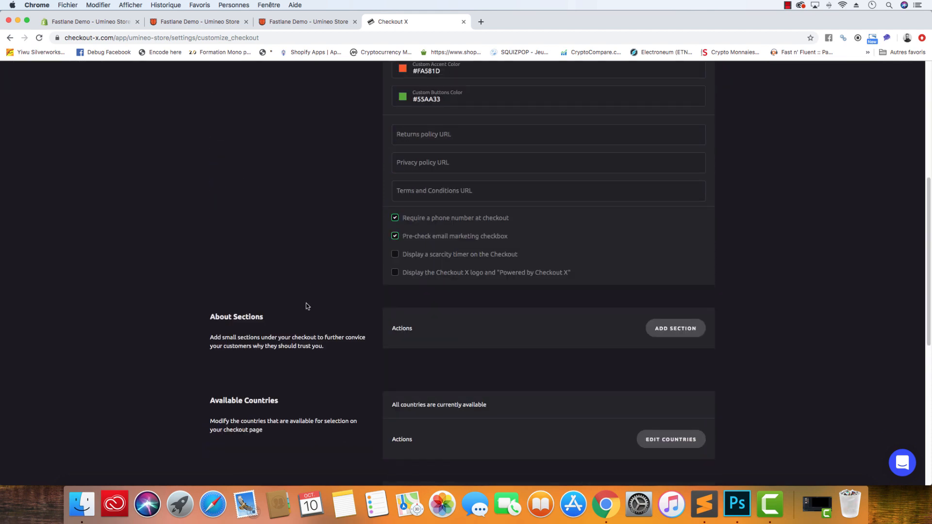
scroll(306, 306, down, 5)
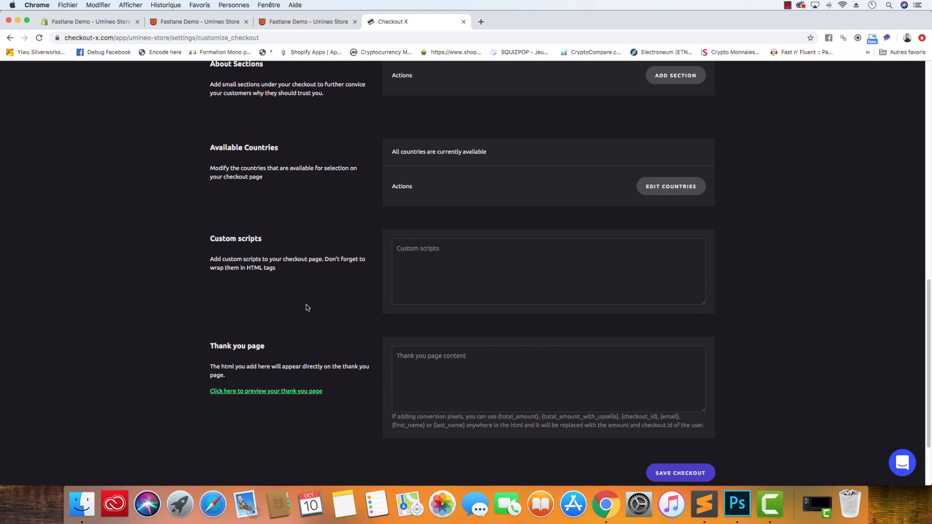
scroll(306, 307, up, 10)
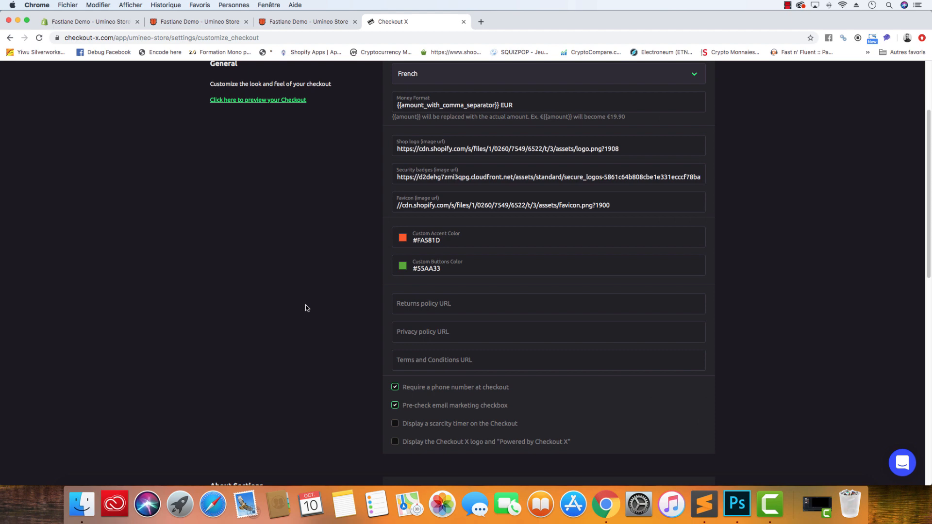
scroll(306, 308, up, 3)
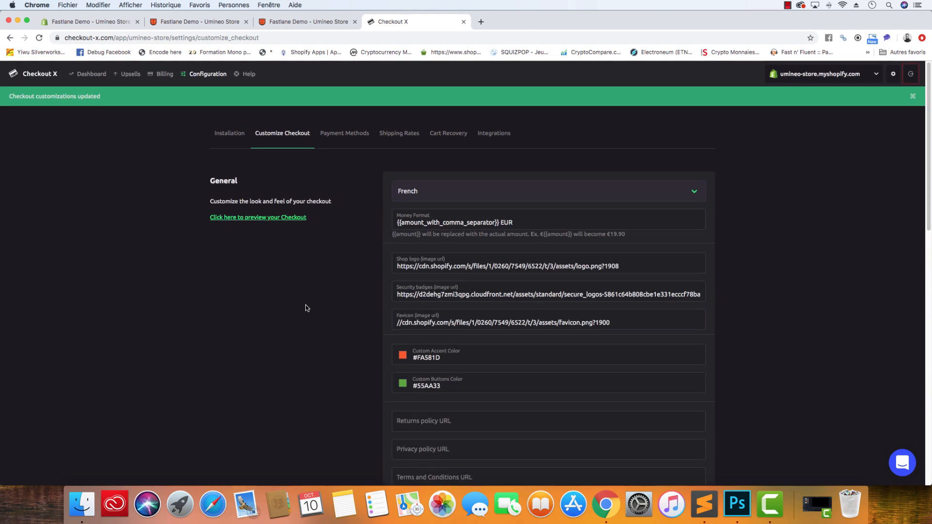
Open the Payment Methods settings and view the list of providers offered for a new payment method.
click(342, 138)
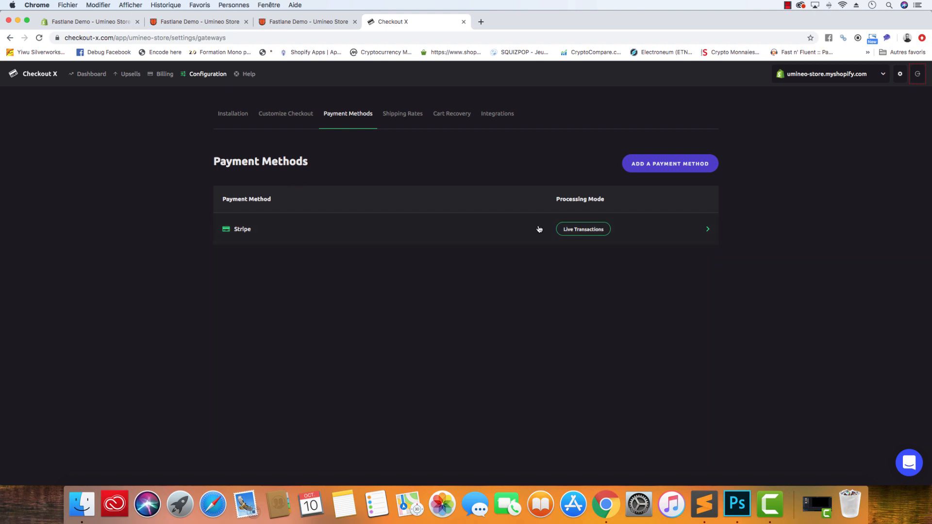
click(681, 164)
click(461, 177)
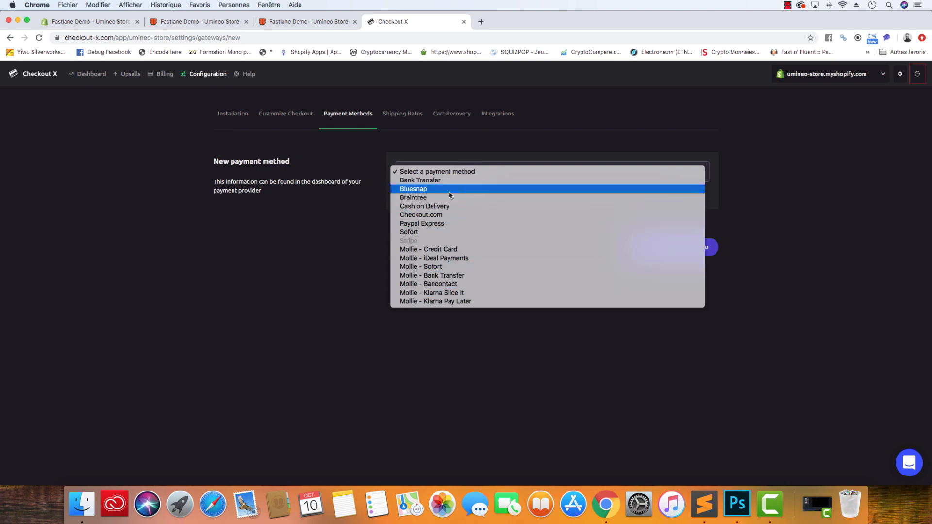
click(788, 197)
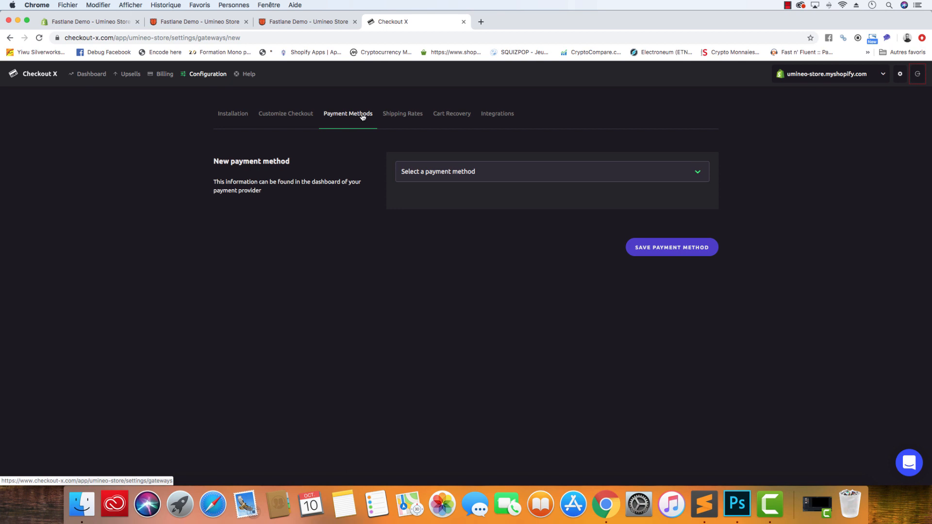
Open the Shipping Rates settings and examine the name and price fields of a new shipping rate.
click(399, 119)
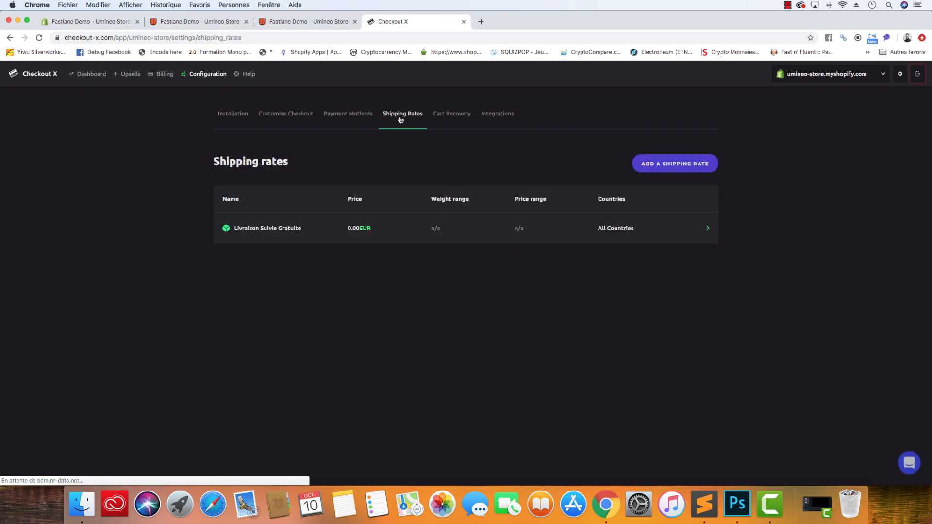
click(674, 171)
click(465, 174)
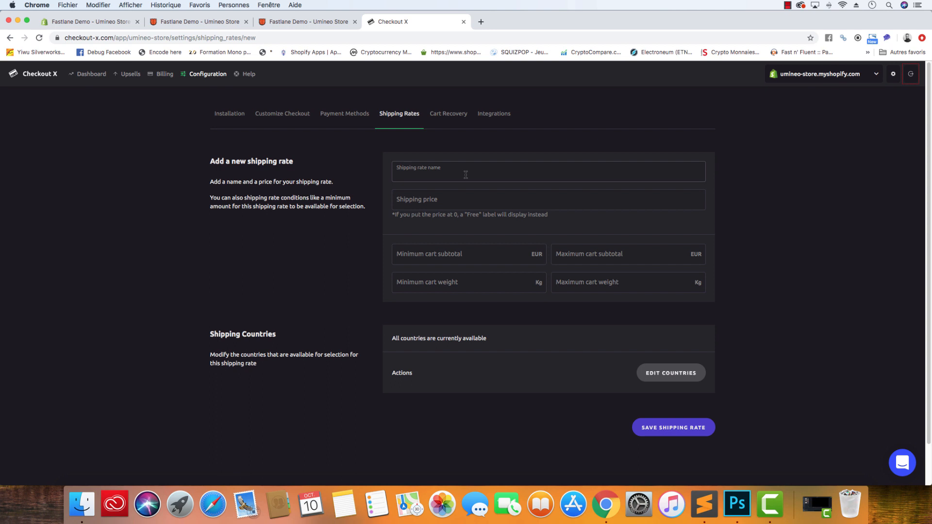
click(444, 198)
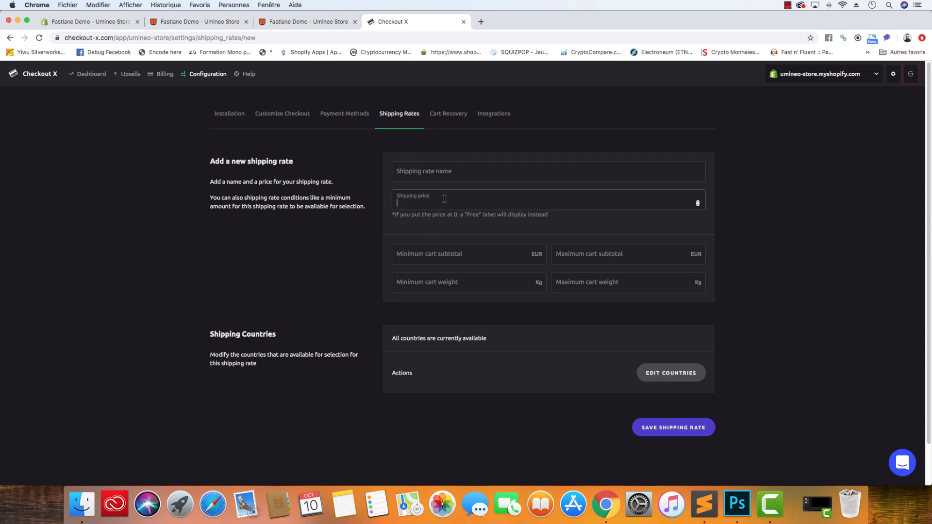
click(766, 233)
click(414, 200)
click(727, 221)
Open a new cart recovery email and examine its scheduling options and Email Body field.
click(446, 119)
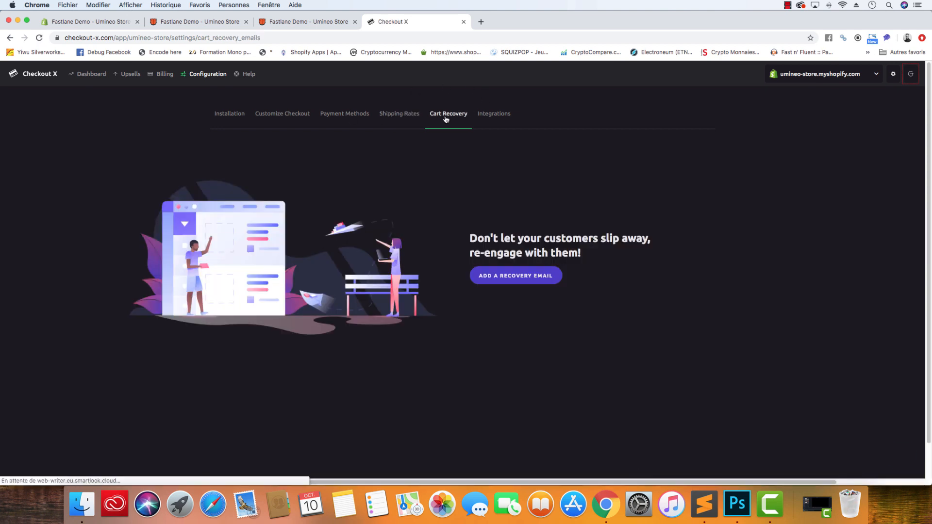
click(535, 276)
click(449, 173)
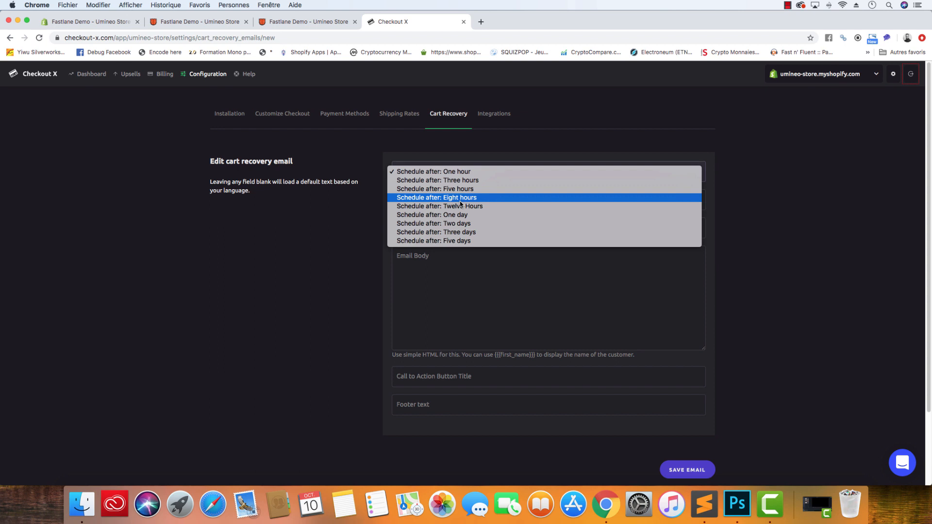
click(272, 287)
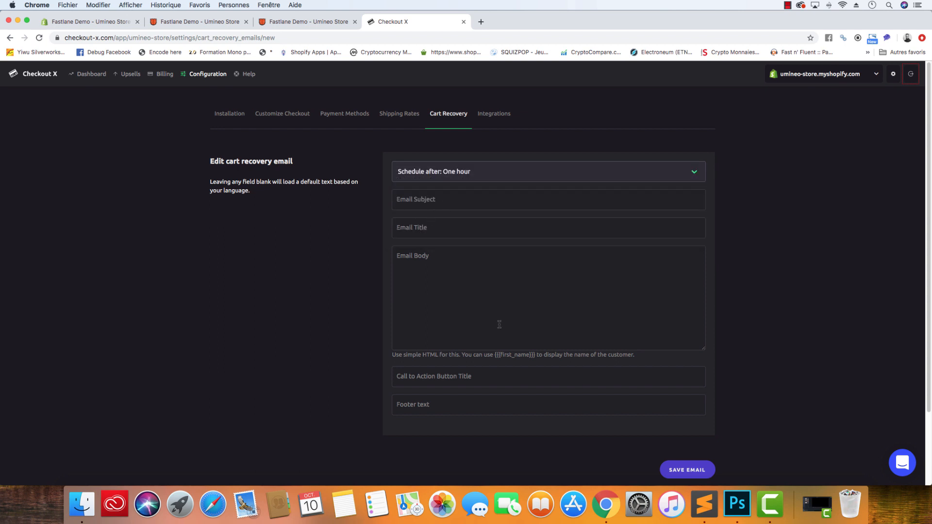
click(435, 288)
Review the list of available integrations and expand the Facebook Ads Pixel settings.
click(495, 117)
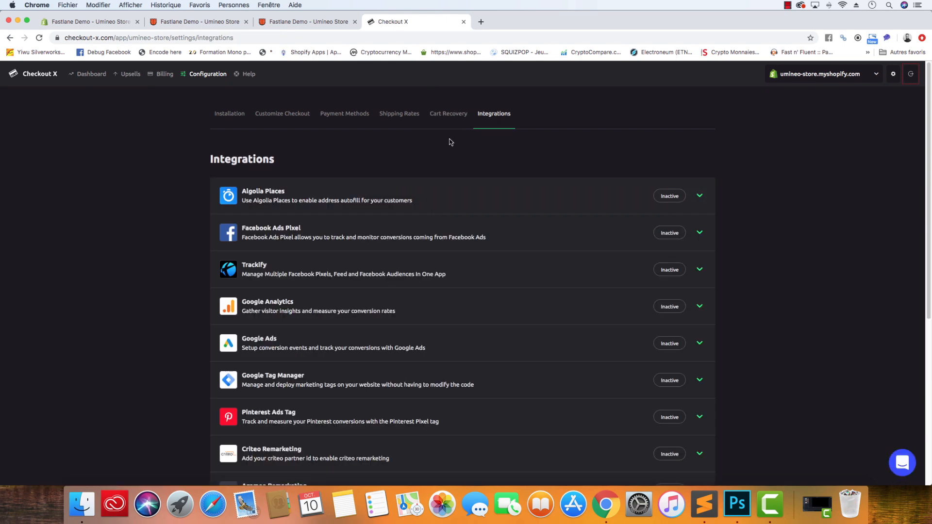
scroll(437, 168, down, 2)
scroll(436, 168, down, 4)
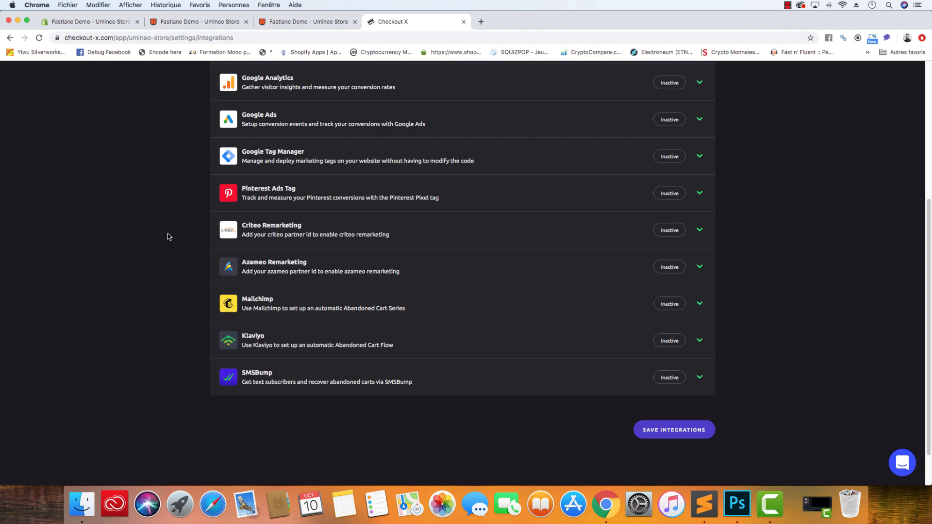
scroll(167, 237, up, 5)
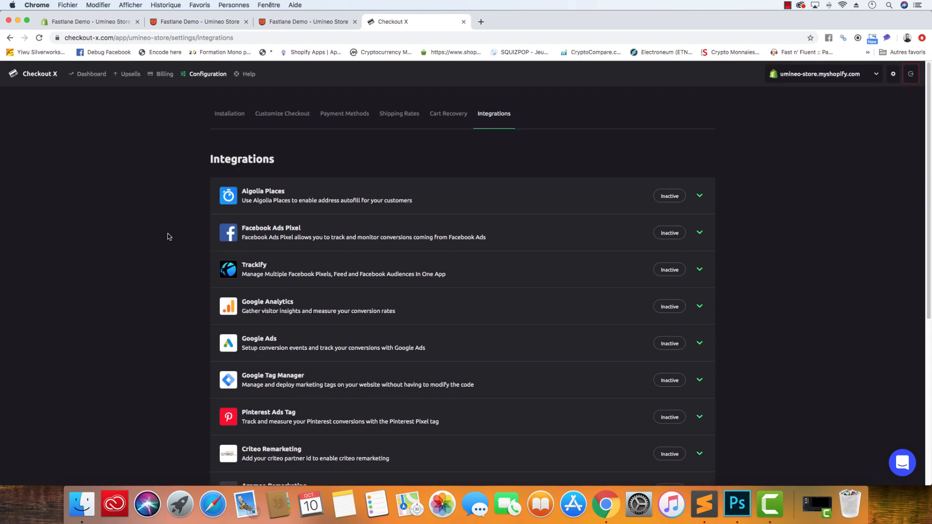
click(700, 234)
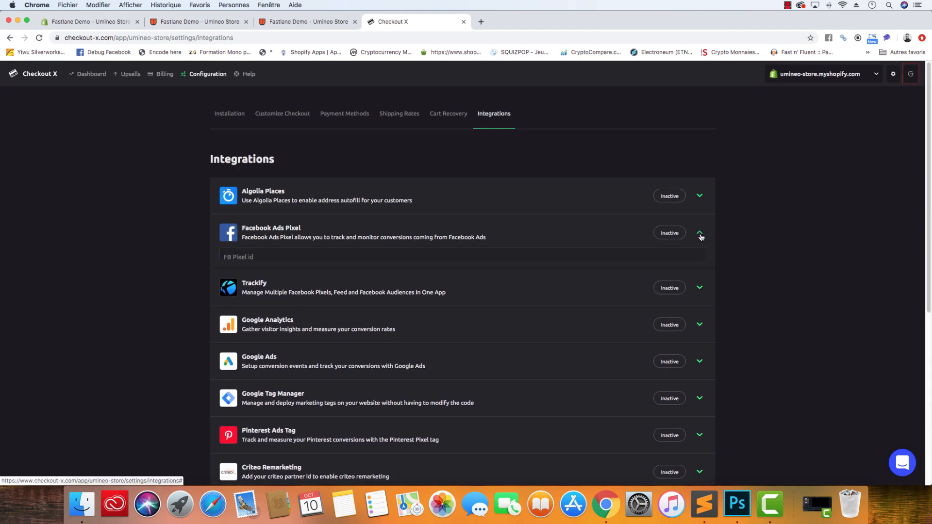
Examine the FB Pixel id field, expand the Google Analytics integration and check its Tracking id field.
click(238, 262)
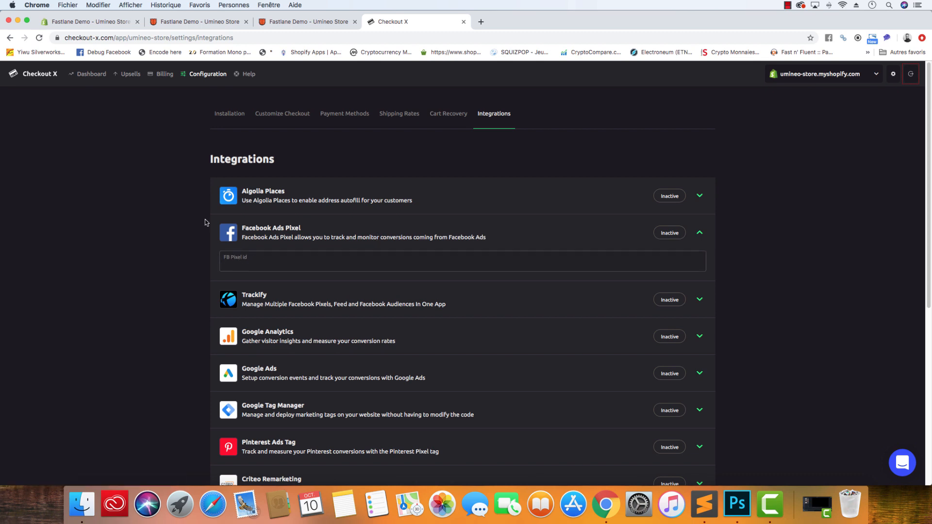
scroll(203, 223, down, 1)
scroll(196, 222, down, 3)
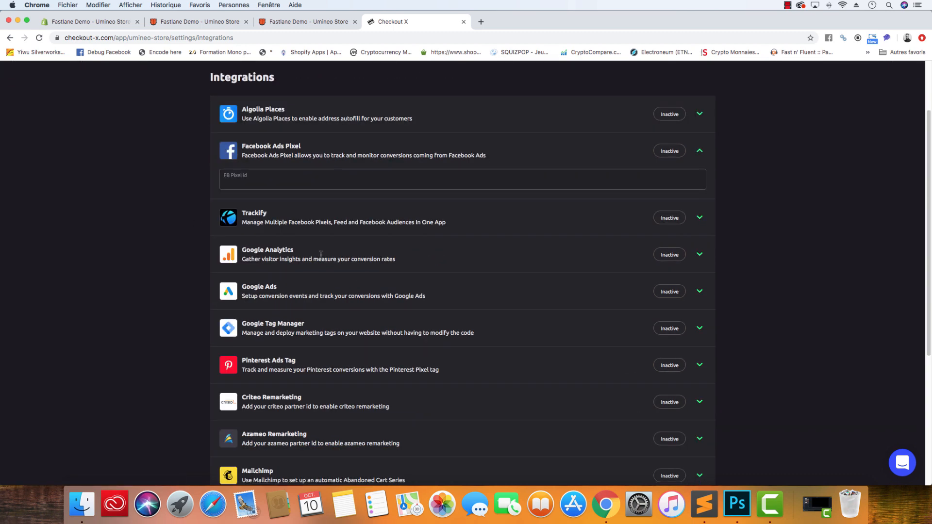
click(703, 254)
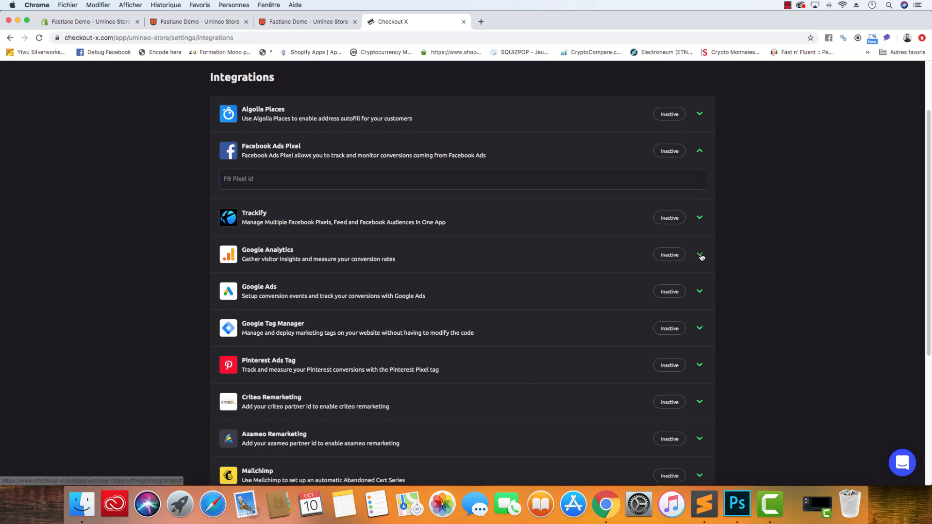
scroll(178, 273, down, 6)
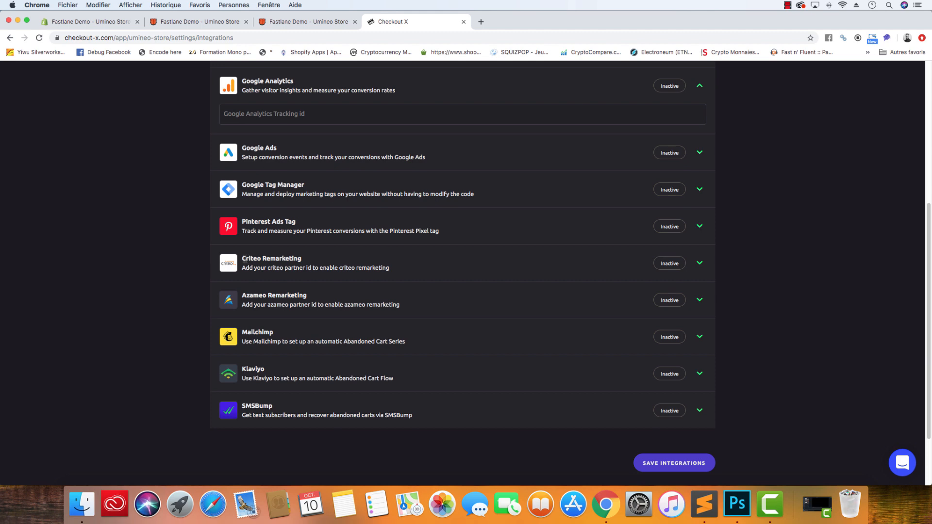
scroll(243, 263, up, 10)
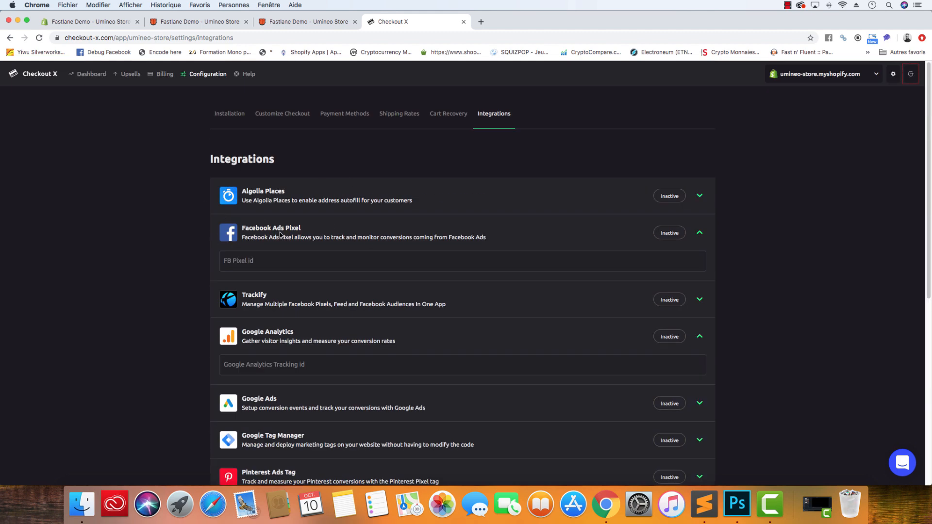
scroll(167, 264, down, 1)
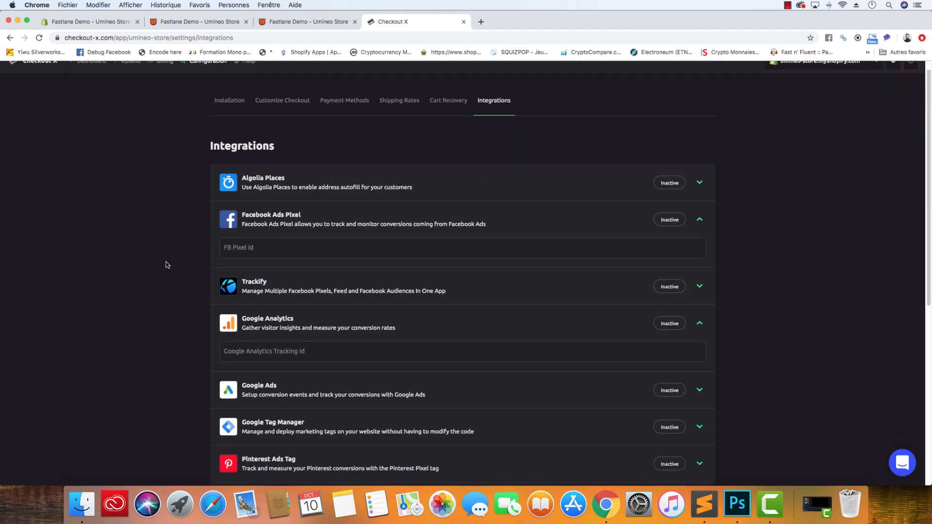
scroll(167, 264, down, 2)
click(237, 316)
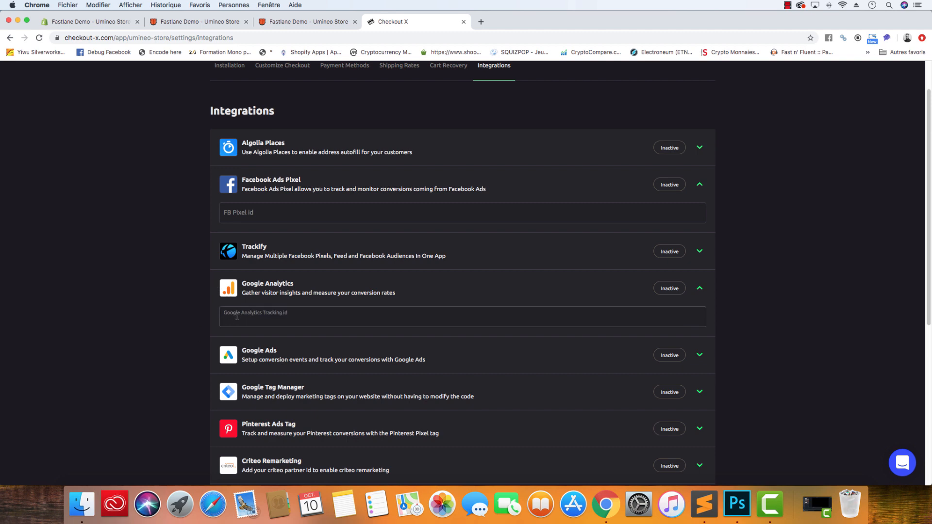
Expand the Klaviyo and SMSBump integrations to examine their setup requirements and connection options.
scroll(204, 272, down, 5)
scroll(202, 269, up, 4)
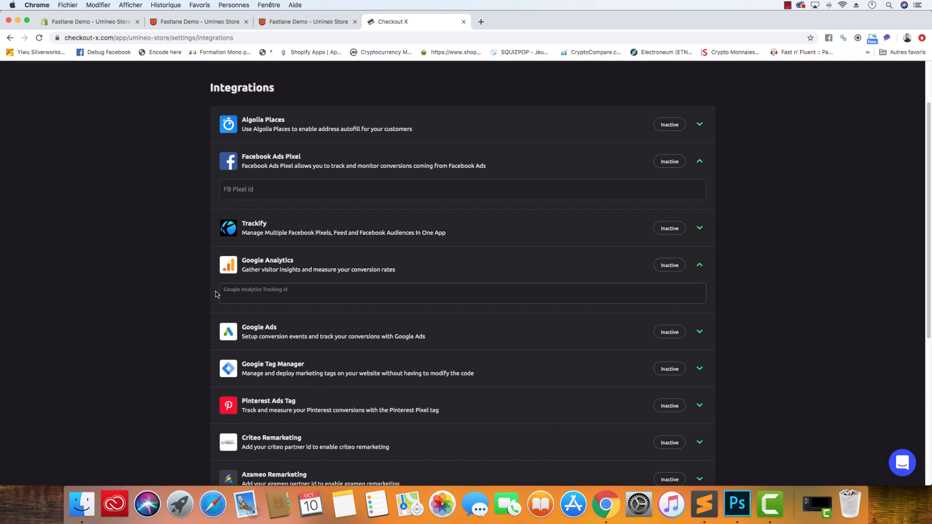
scroll(193, 289, down, 3)
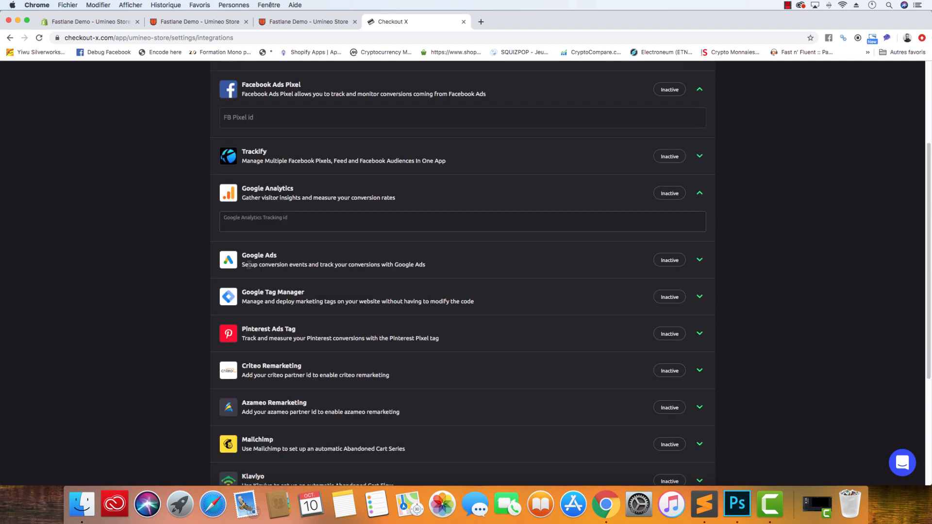
scroll(233, 286, down, 8)
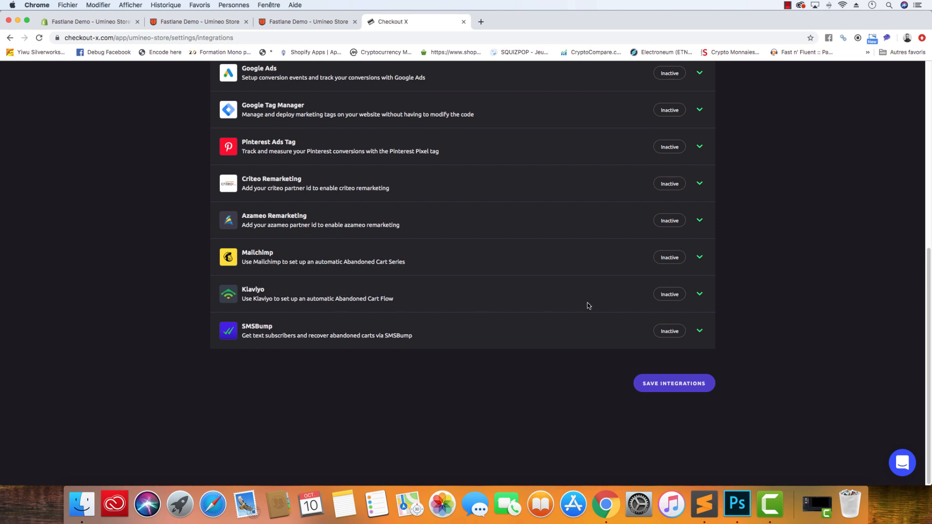
click(698, 295)
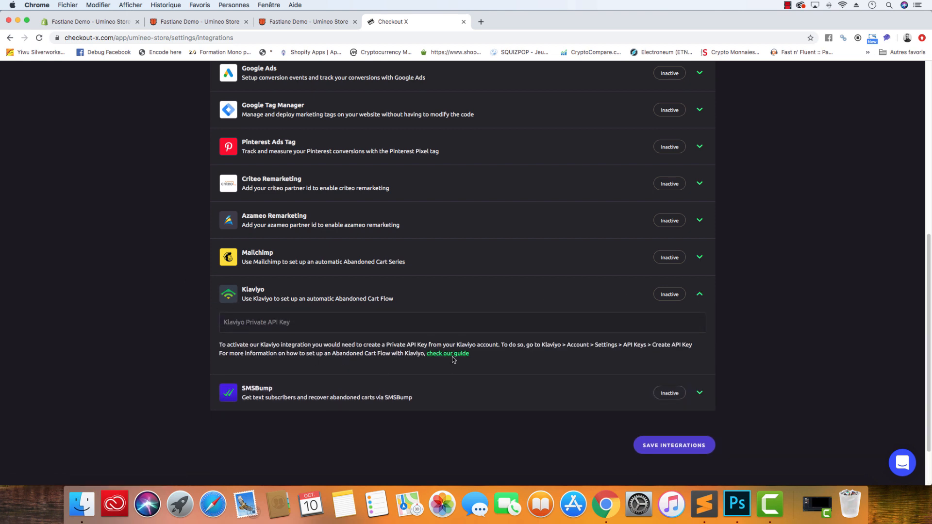
scroll(153, 240, up, 1)
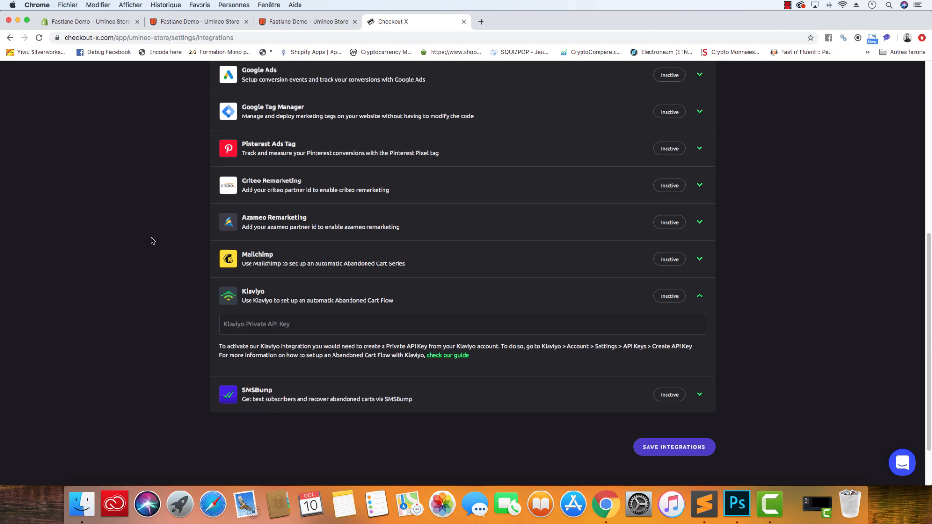
click(699, 394)
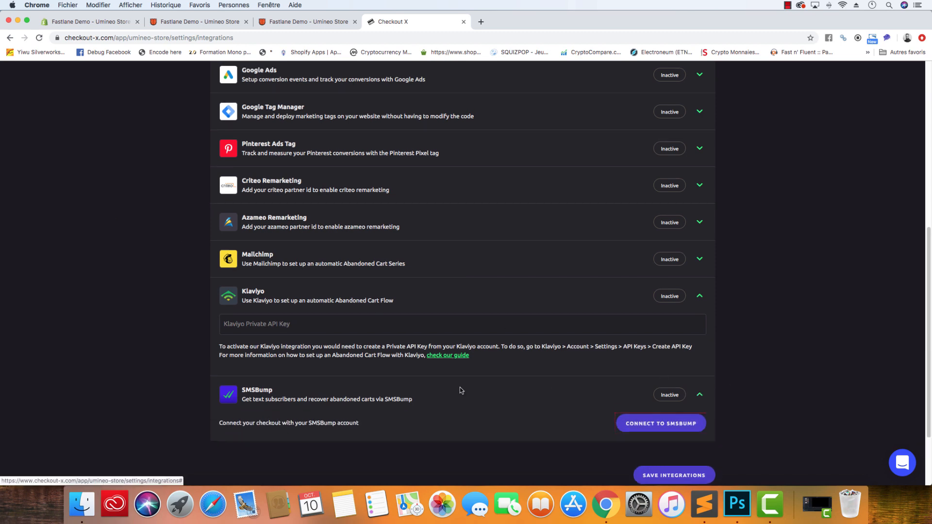
scroll(181, 327, up, 10)
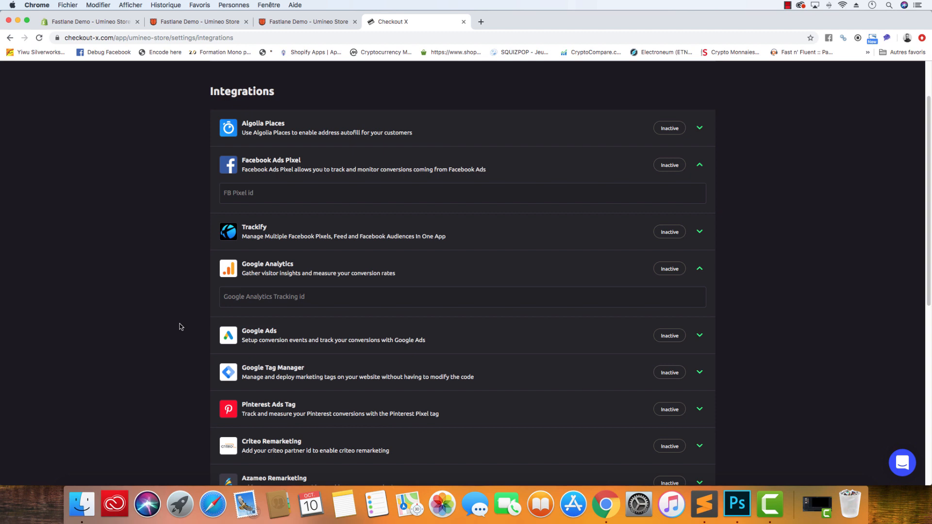
scroll(170, 325, up, 2)
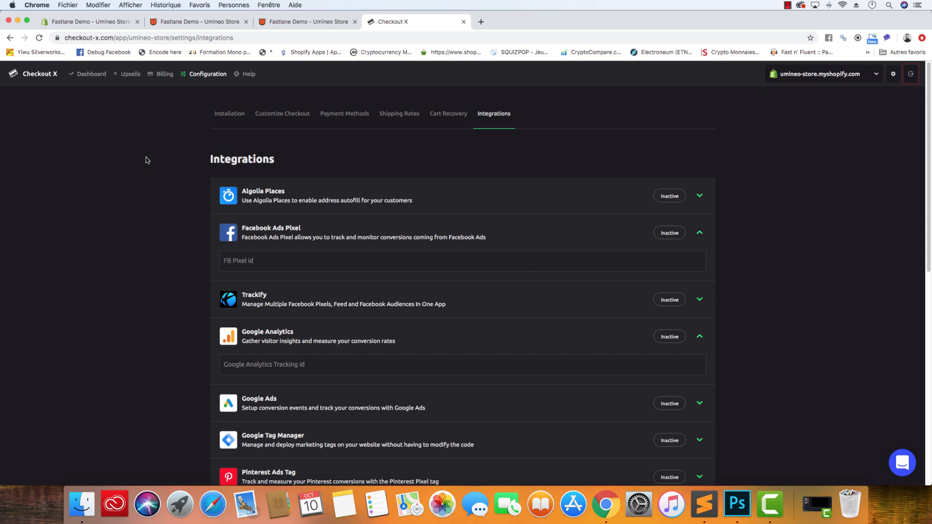
scroll(155, 224, down, 4)
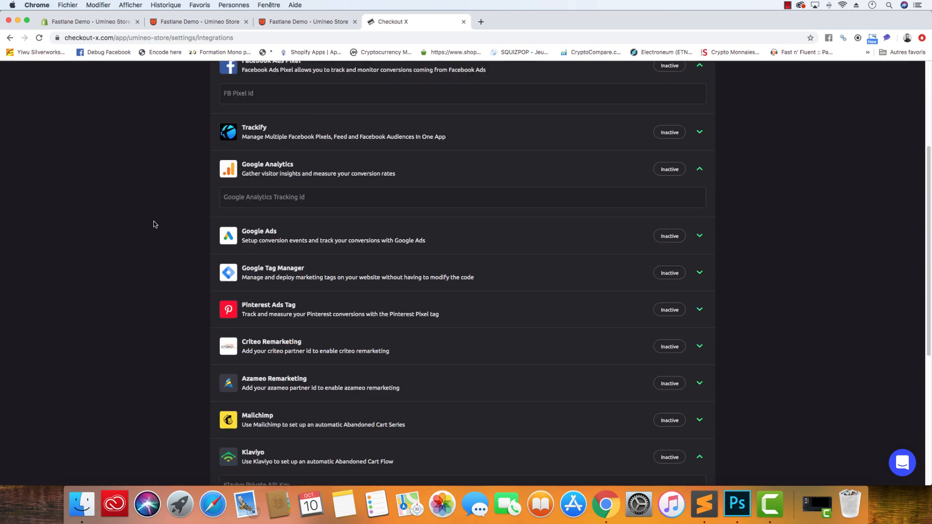
scroll(155, 224, down, 3)
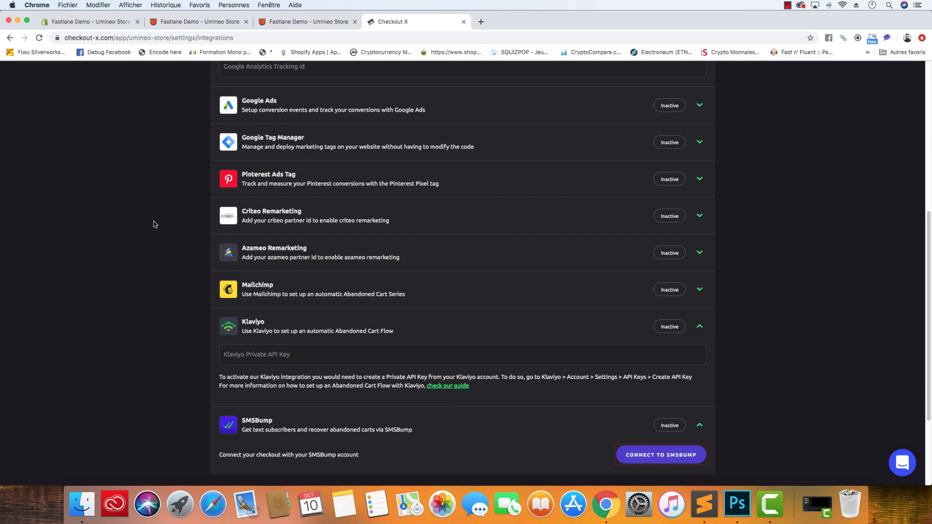